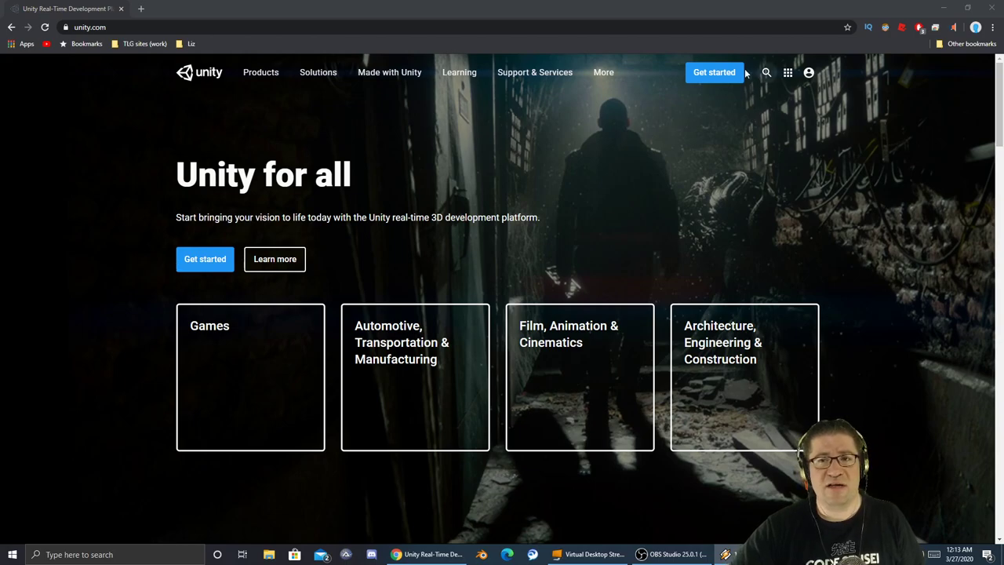
# Preview the Learning dropdown in the unity.com navigation bar.
pyautogui.moveTo(468, 70)
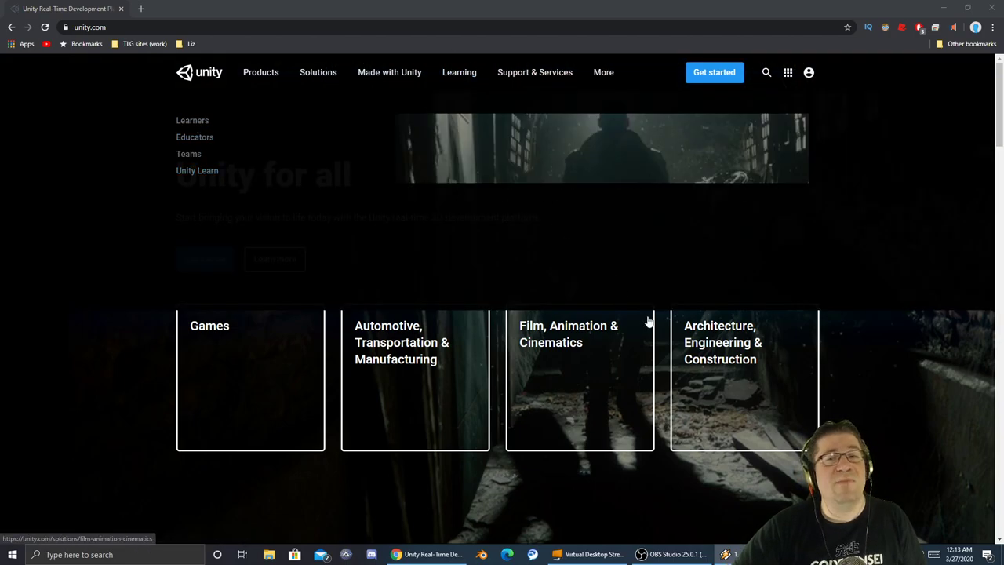
# Open the Store's Plans and pricing page and highlight the Plus plan's Dark theme UI feature.
pyautogui.click(712, 73)
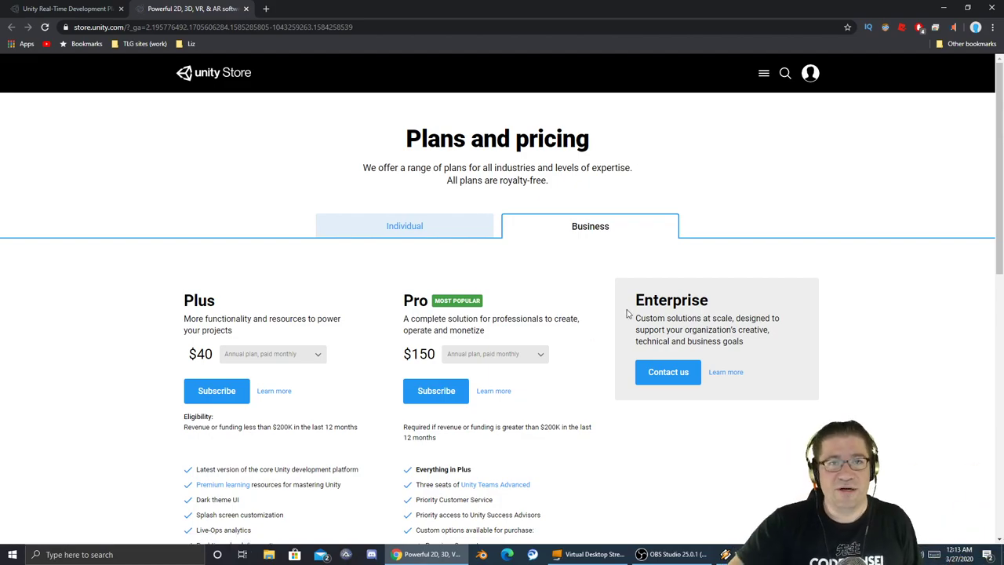
pyautogui.scroll(-1, 733, 275)
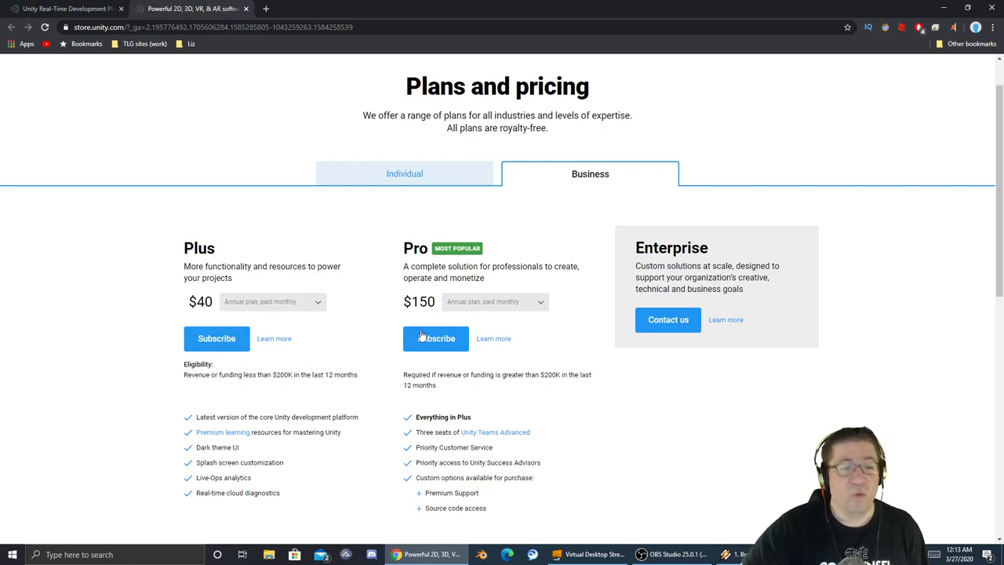
pyautogui.scroll(-2, 501, 401)
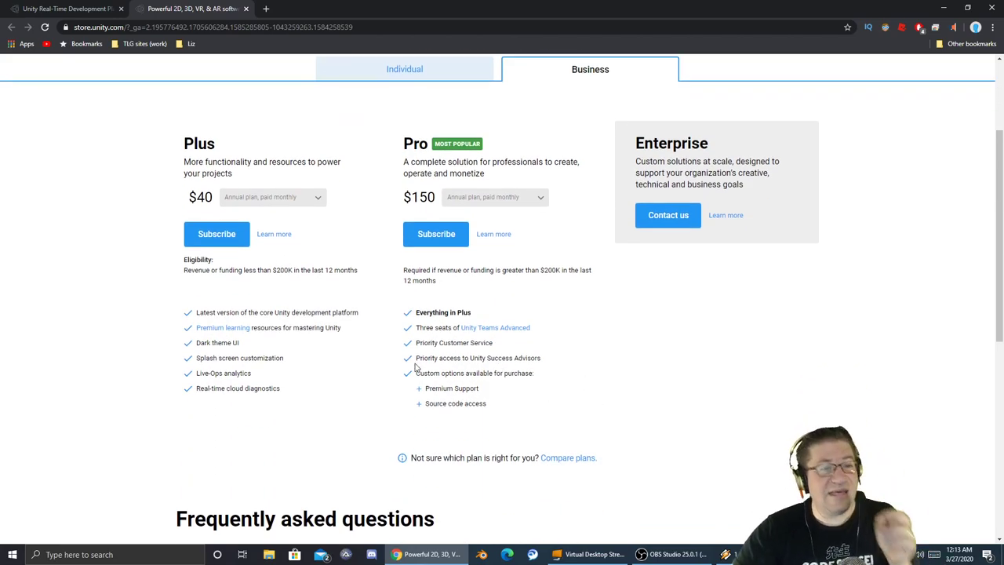
pyautogui.moveTo(249, 345); pyautogui.dragTo(202, 344)
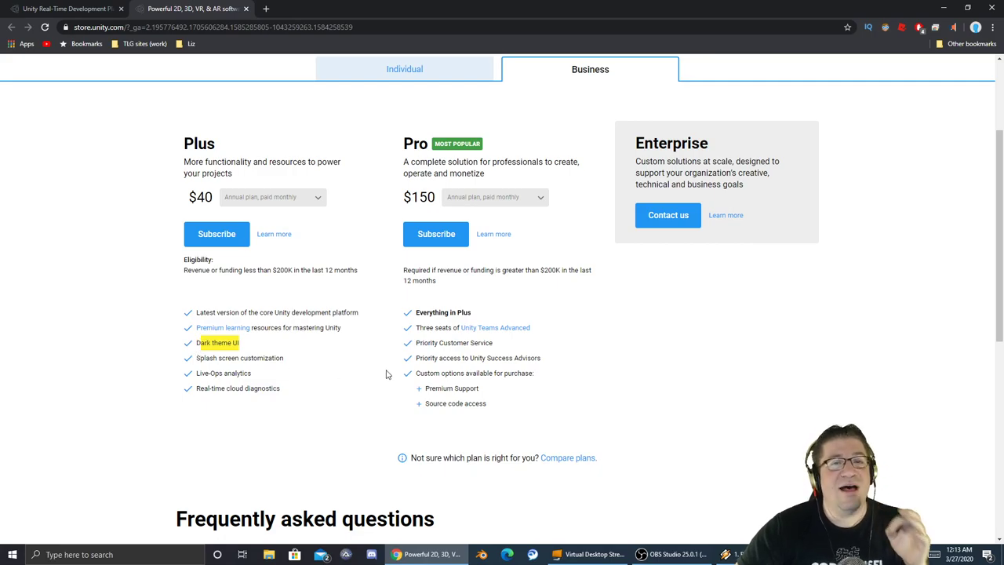
pyautogui.scroll(2, 416, 235)
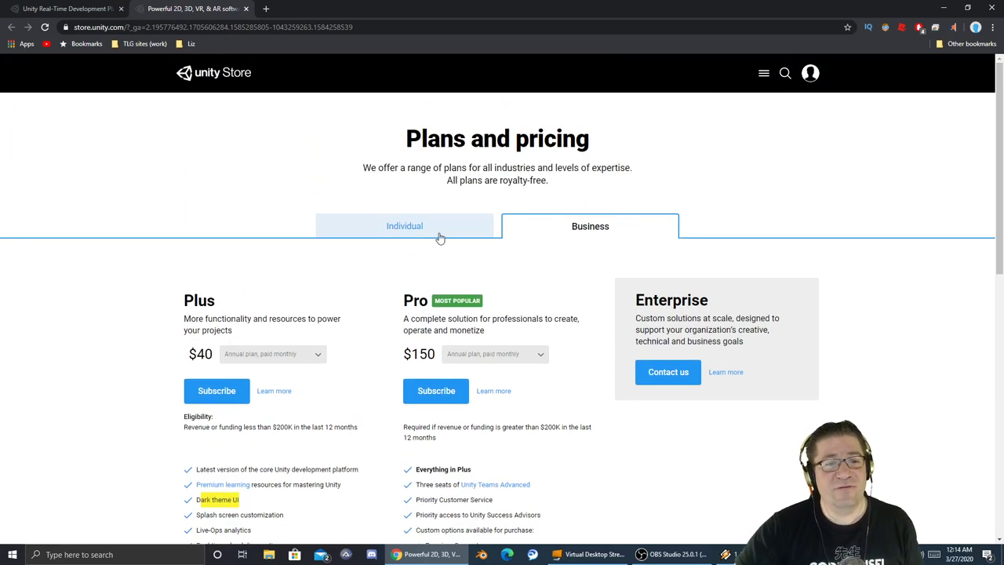
# Switch to Individual plans and highlight the Student eligibility text, Dark theme UI and feature list.
pyautogui.click(419, 228)
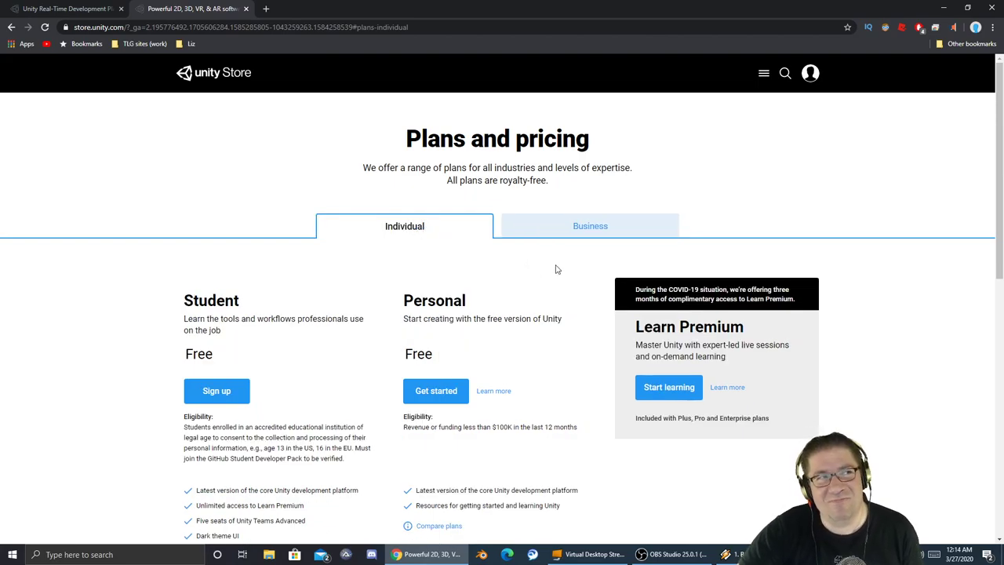
pyautogui.scroll(-1, 491, 299)
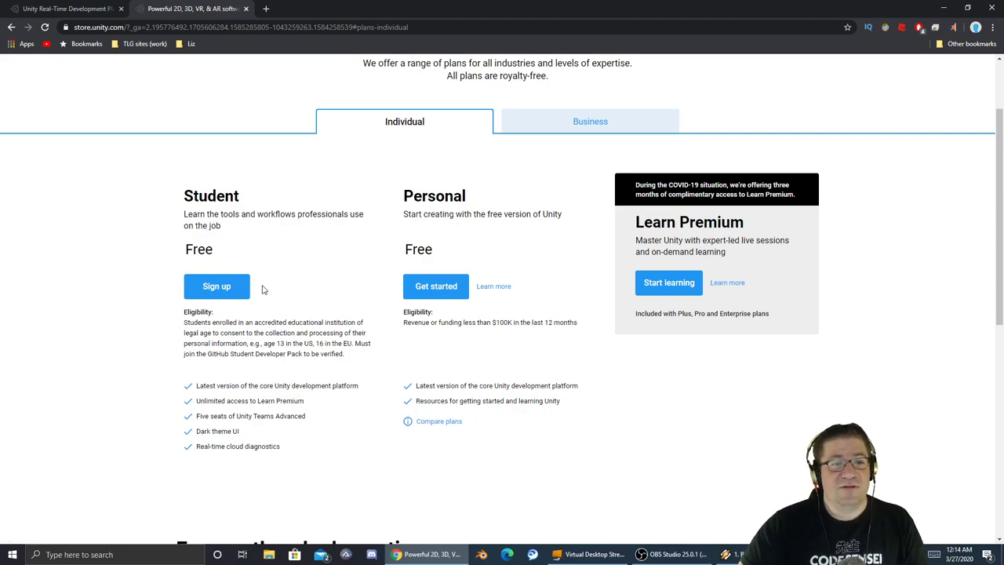
pyautogui.moveTo(346, 357); pyautogui.dragTo(179, 318)
pyautogui.moveTo(241, 431); pyautogui.dragTo(197, 431)
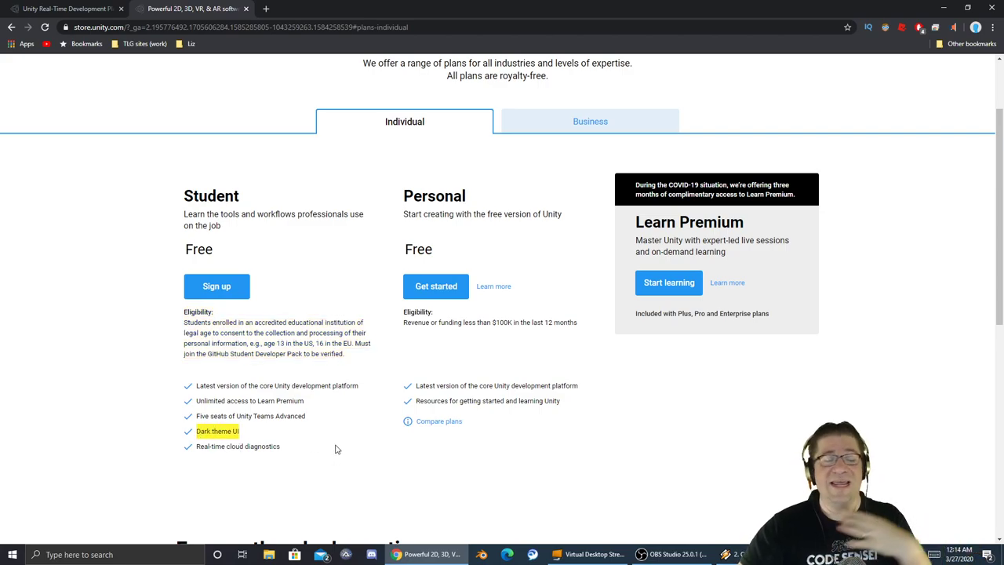
pyautogui.moveTo(303, 422); pyautogui.dragTo(186, 392)
pyautogui.click(276, 416)
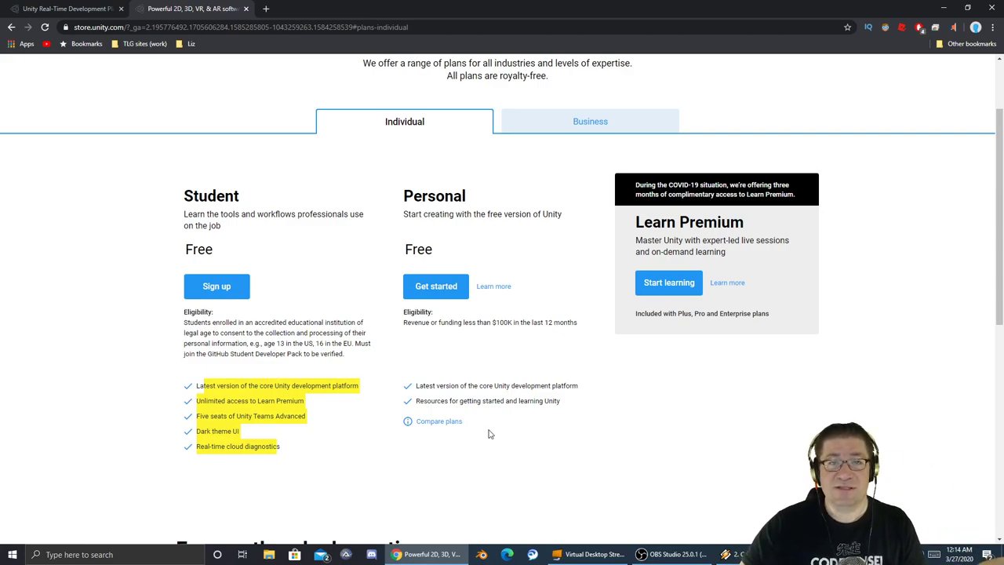
pyautogui.scroll(-1, 489, 432)
pyautogui.scroll(2, 489, 426)
pyautogui.scroll(1, 490, 424)
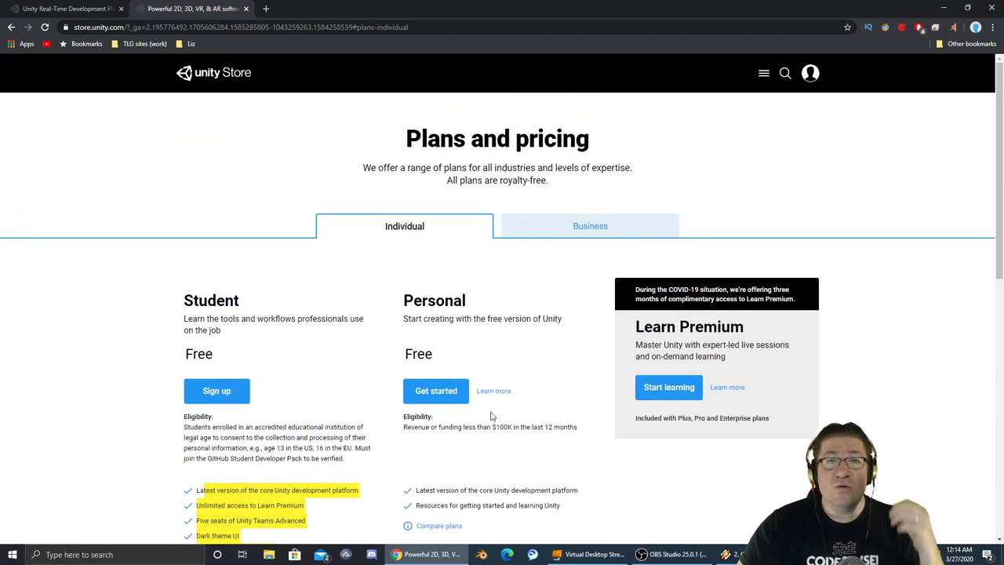
pyautogui.scroll(-1, 492, 415)
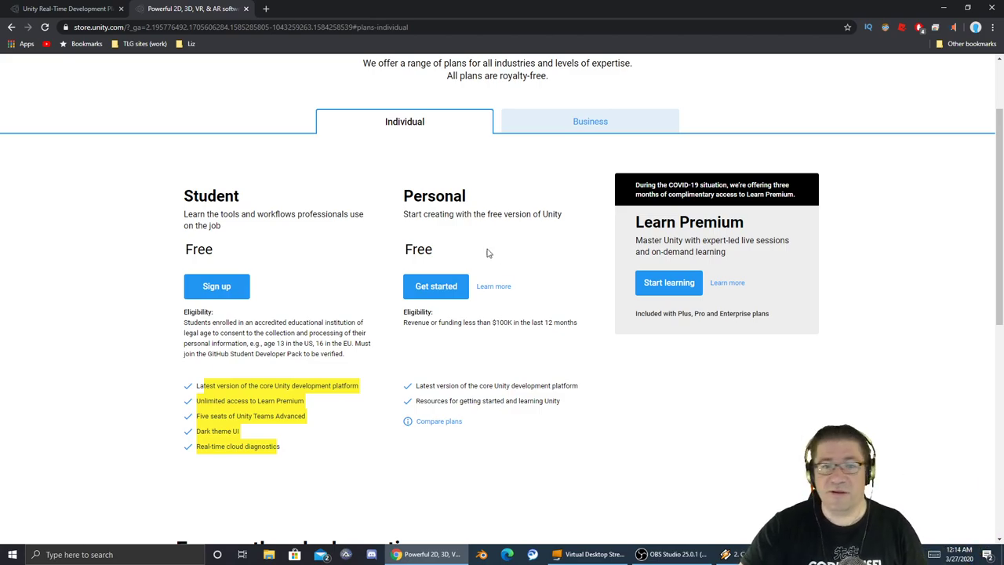
# Open the Personal plan's download page and dismiss the first-time user Terms notice.
pyautogui.click(448, 287)
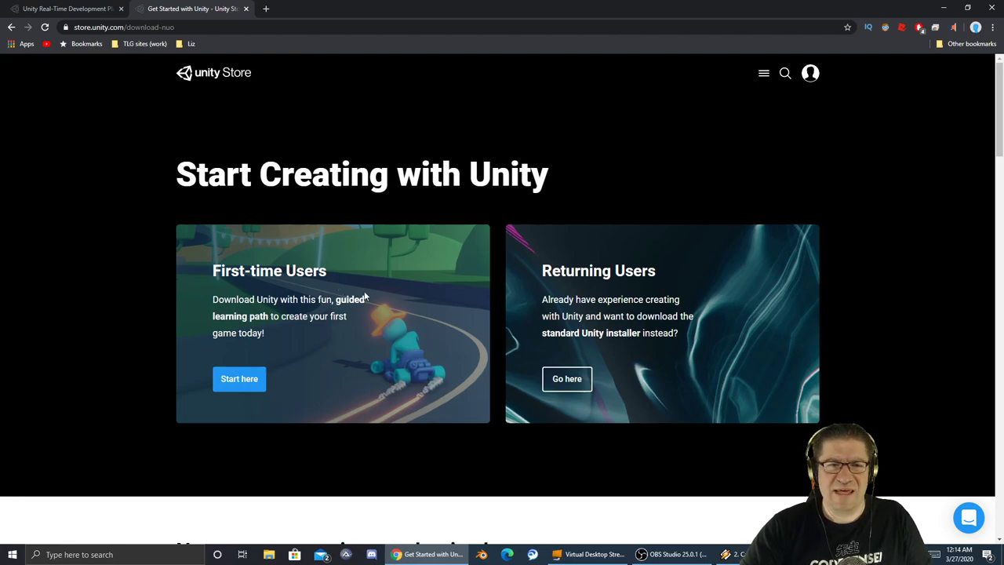
pyautogui.click(240, 382)
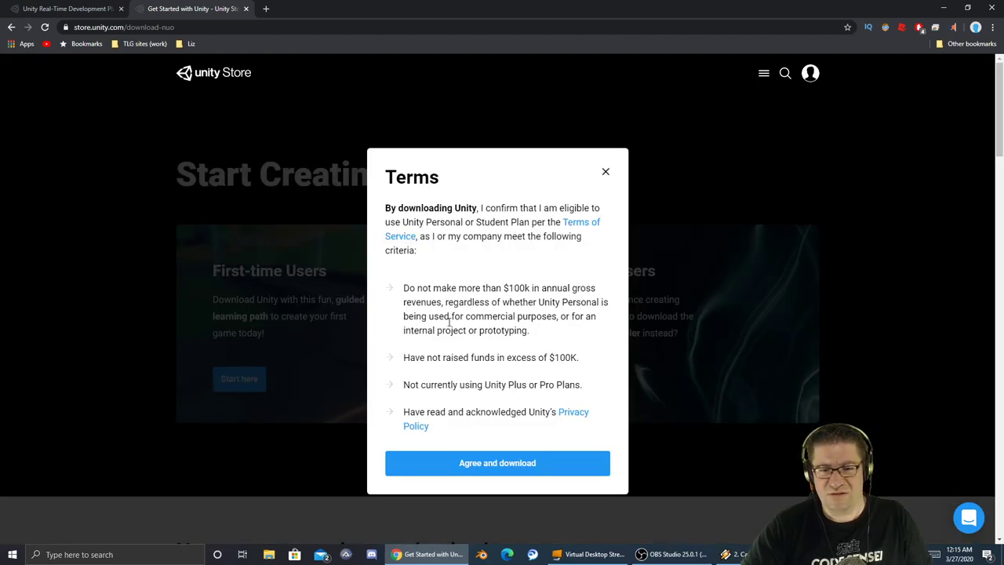
pyautogui.scroll(-3, 353, 330)
pyautogui.scroll(3, 452, 314)
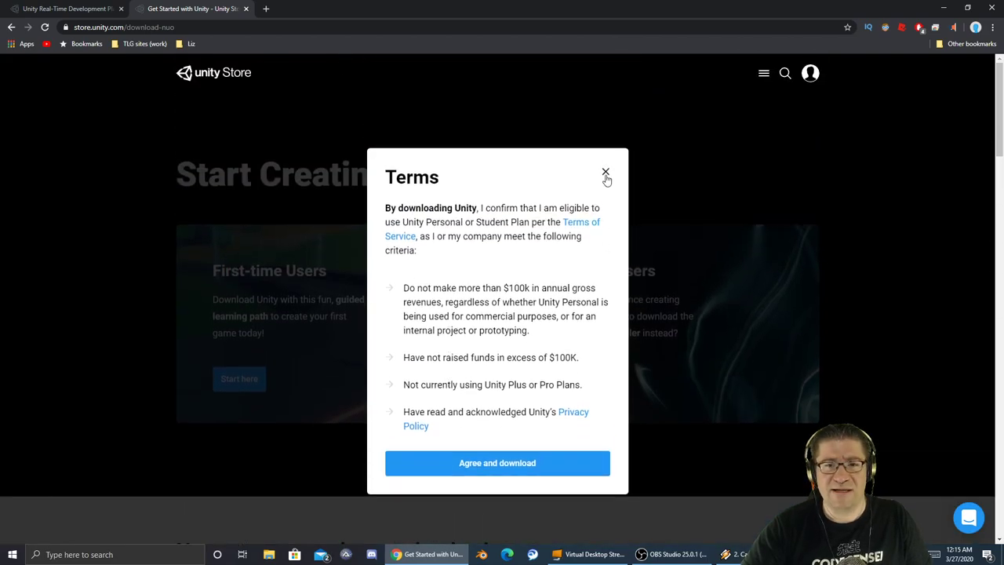
pyautogui.click(605, 171)
# Bring the download Terms notice back up, read through it, and close it again.
pyautogui.click(247, 382)
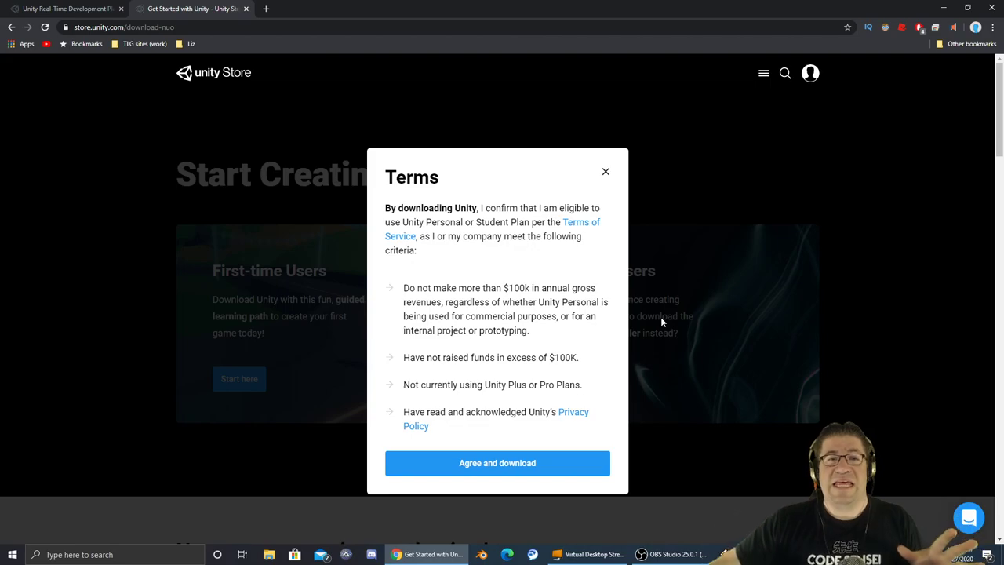
pyautogui.scroll(-2, 667, 317)
pyautogui.scroll(2, 667, 317)
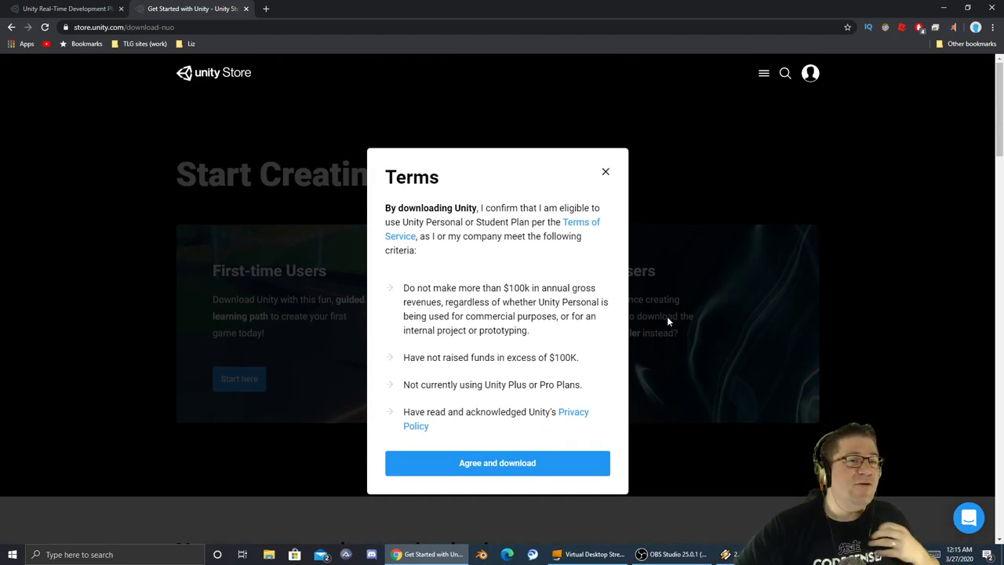
pyautogui.click(605, 173)
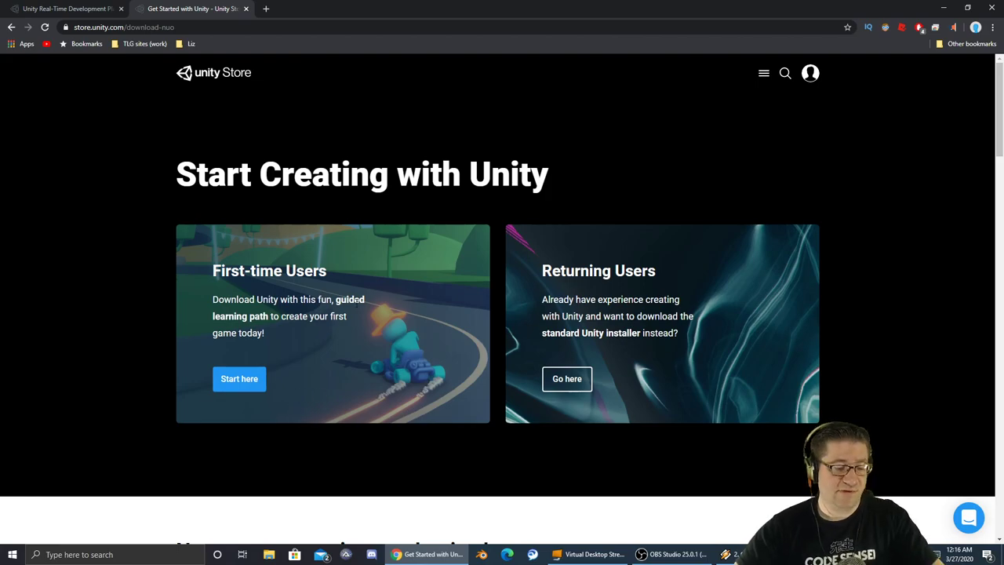
# Launch Unity Hub by searching 'unity' in the Start menu.
pyautogui.press('super')
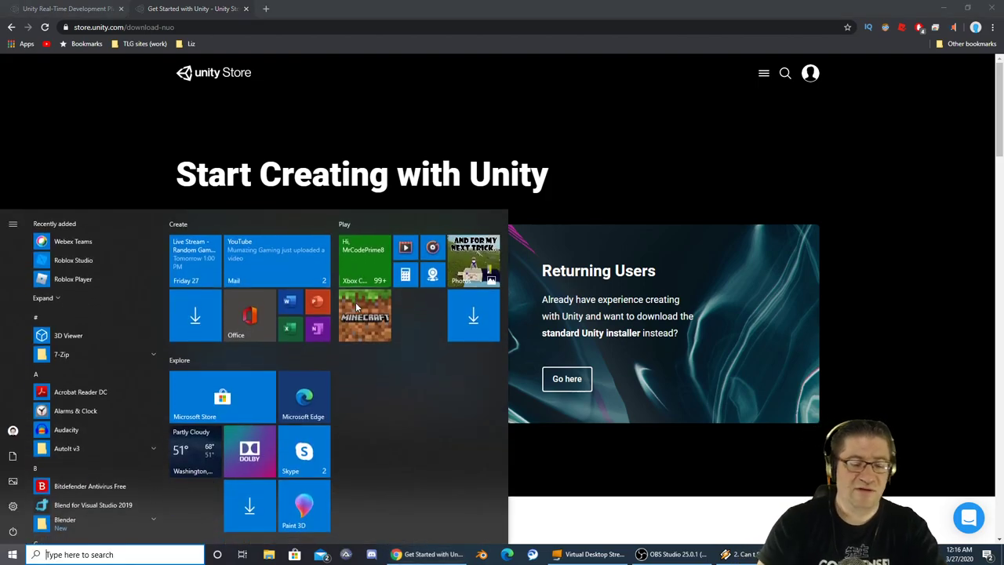
pyautogui.write('unity')
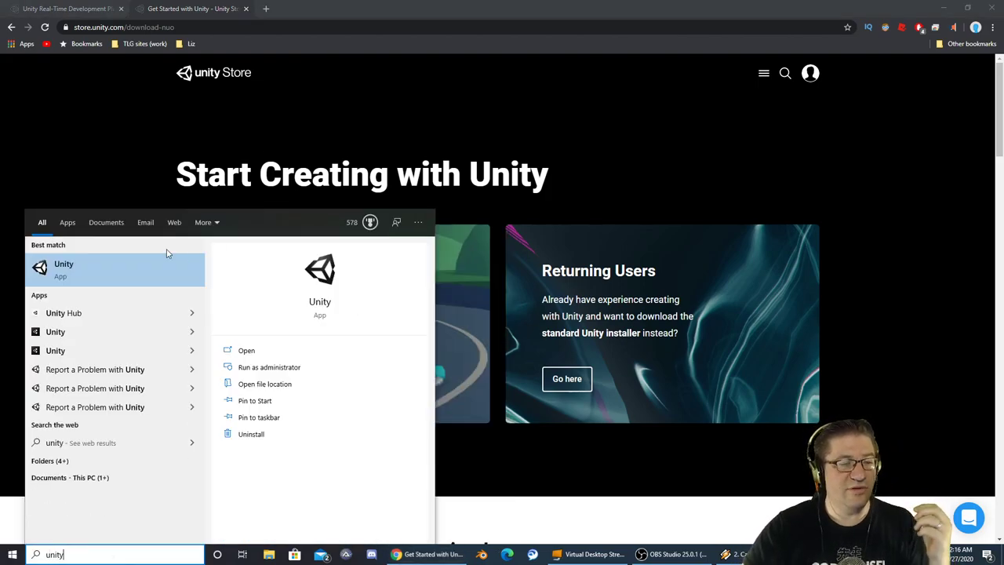
pyautogui.click(102, 313)
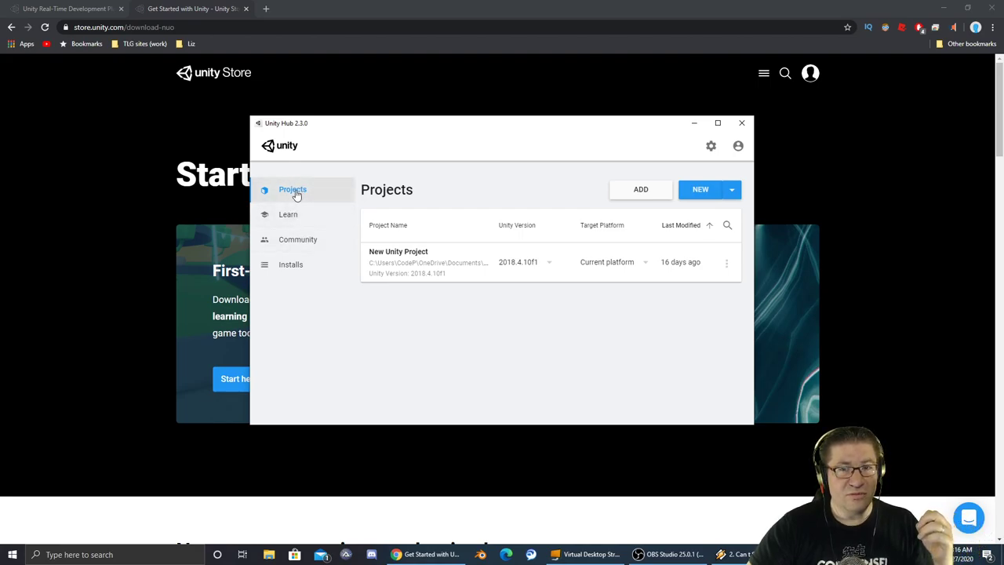
# Review the installed editors on the Installs page, cancelling the Add Unity Version dialog.
pyautogui.click(306, 265)
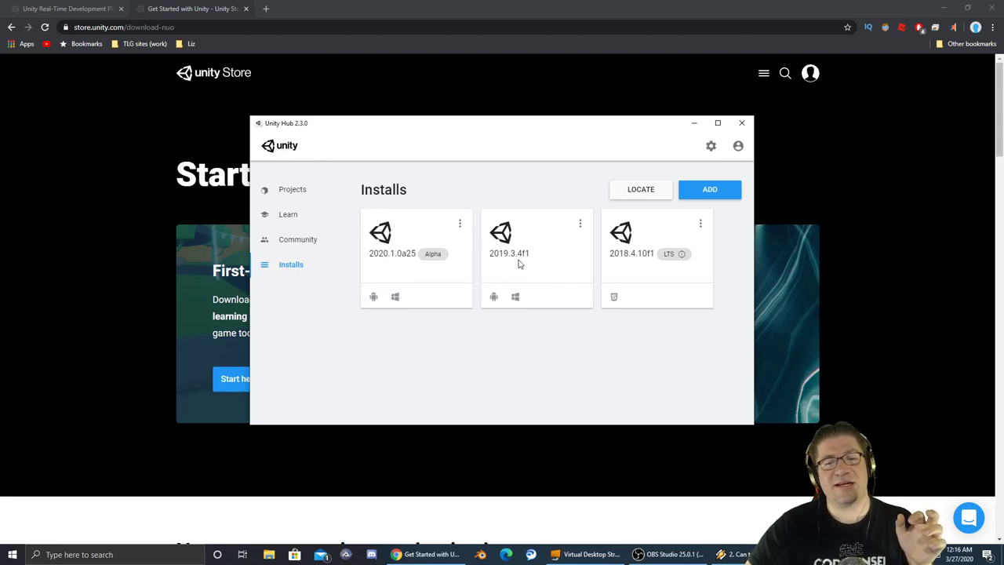
pyautogui.click(704, 191)
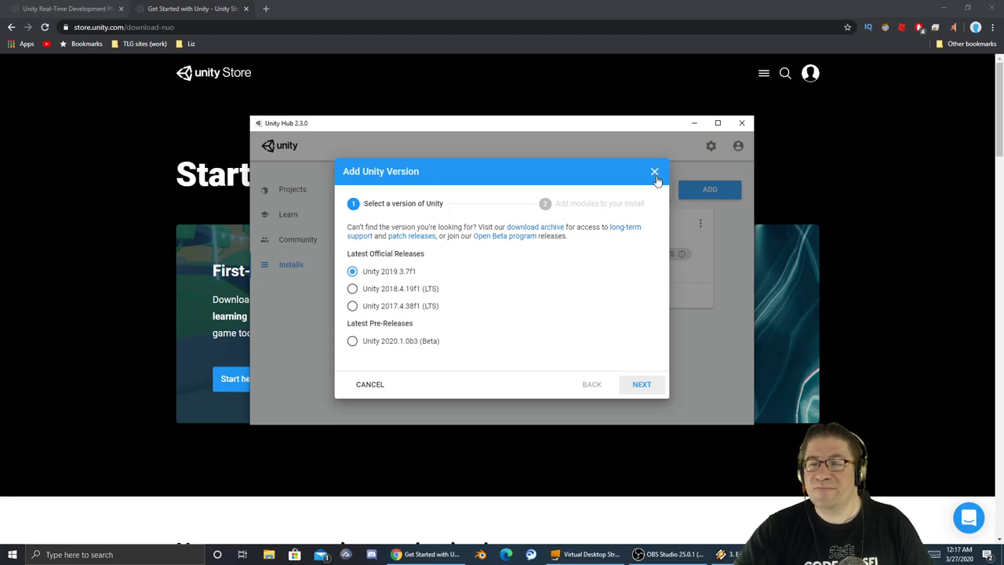
pyautogui.click(654, 173)
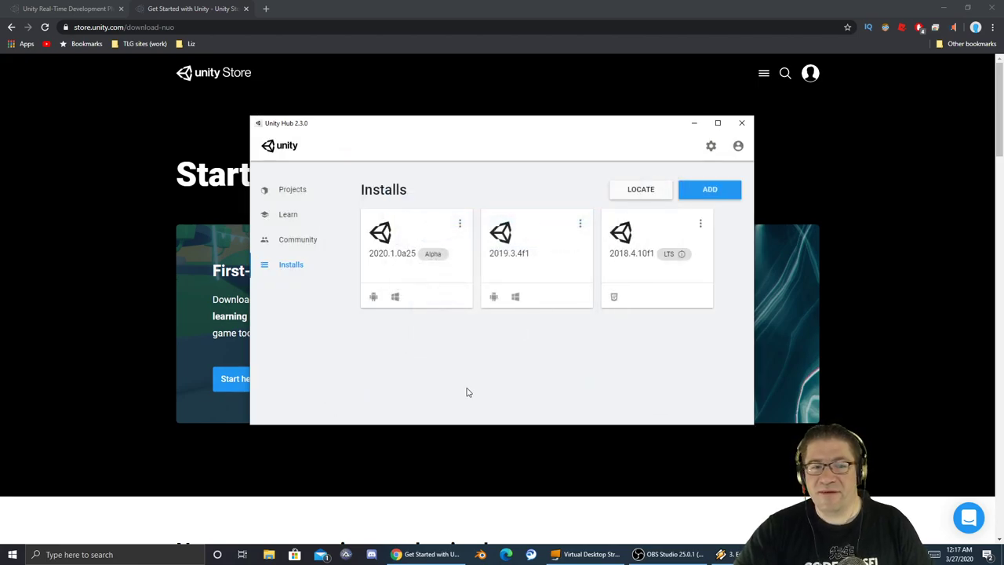
pyautogui.click(292, 190)
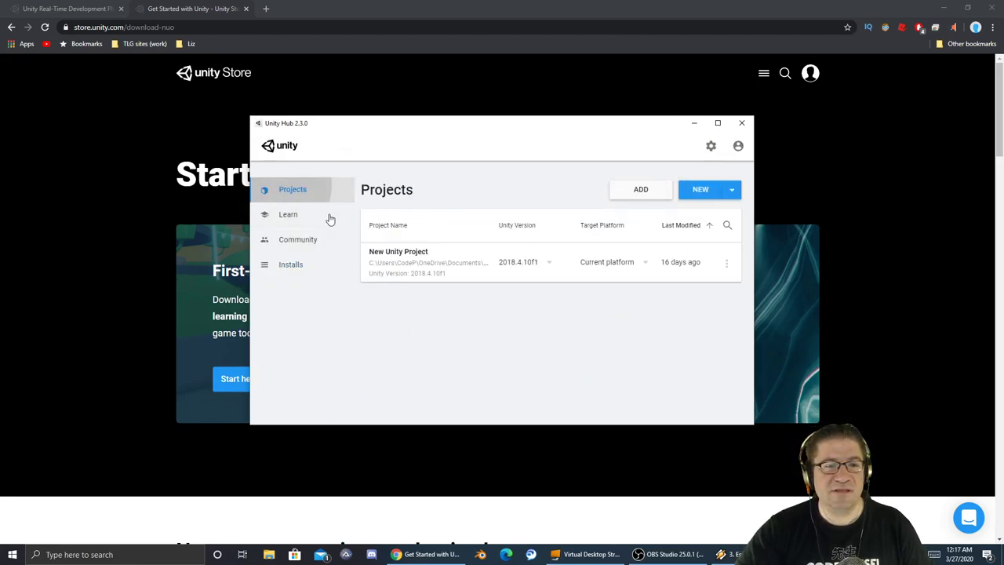
pyautogui.click(733, 191)
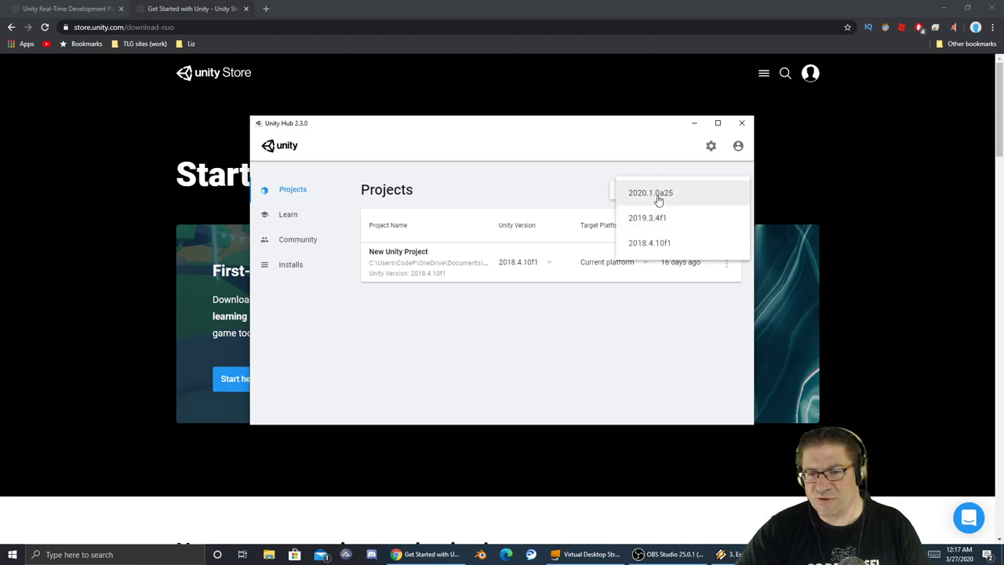
pyautogui.click(662, 194)
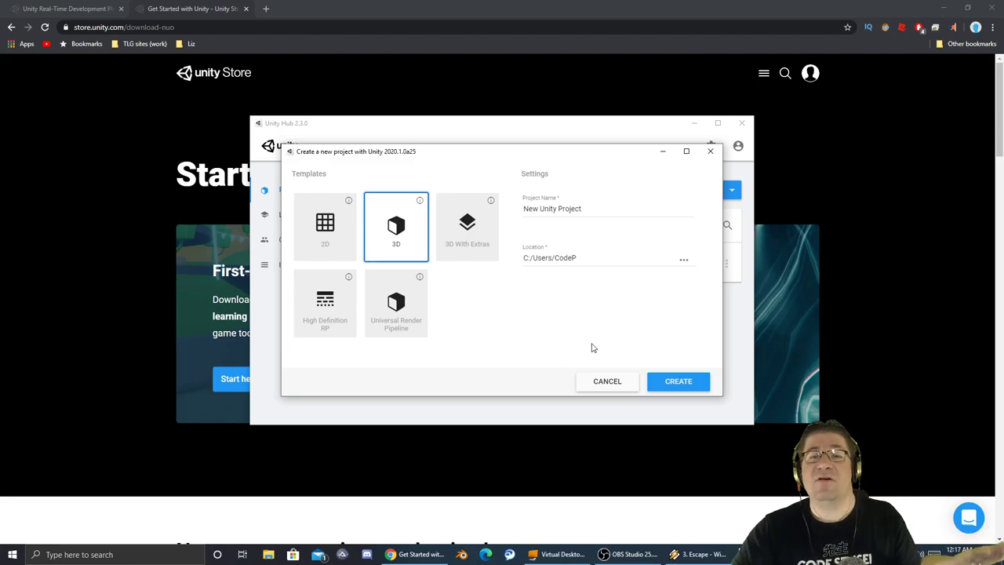
pyautogui.click(606, 382)
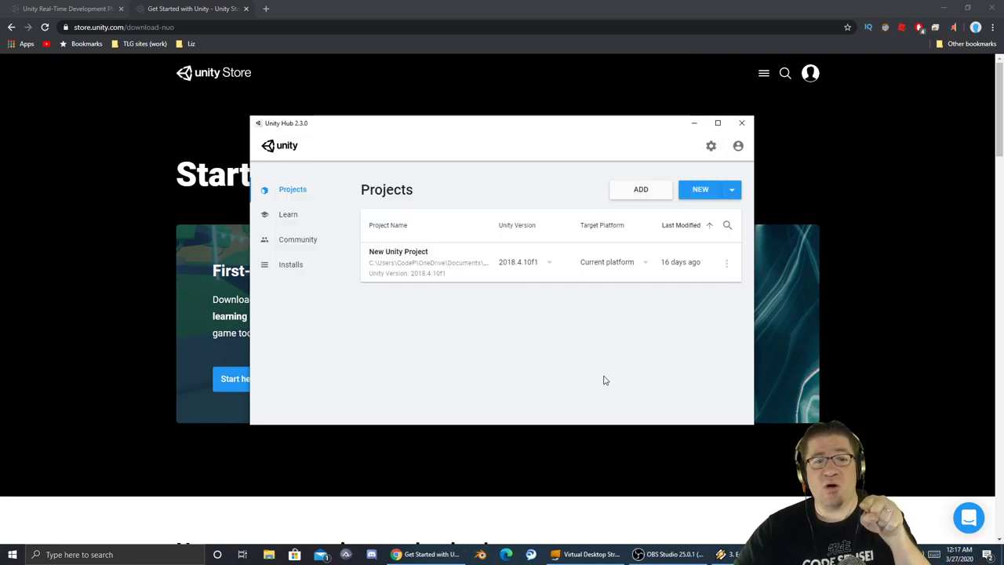
# Go to the Learn section and browse the learning Projects list.
pyautogui.click(288, 216)
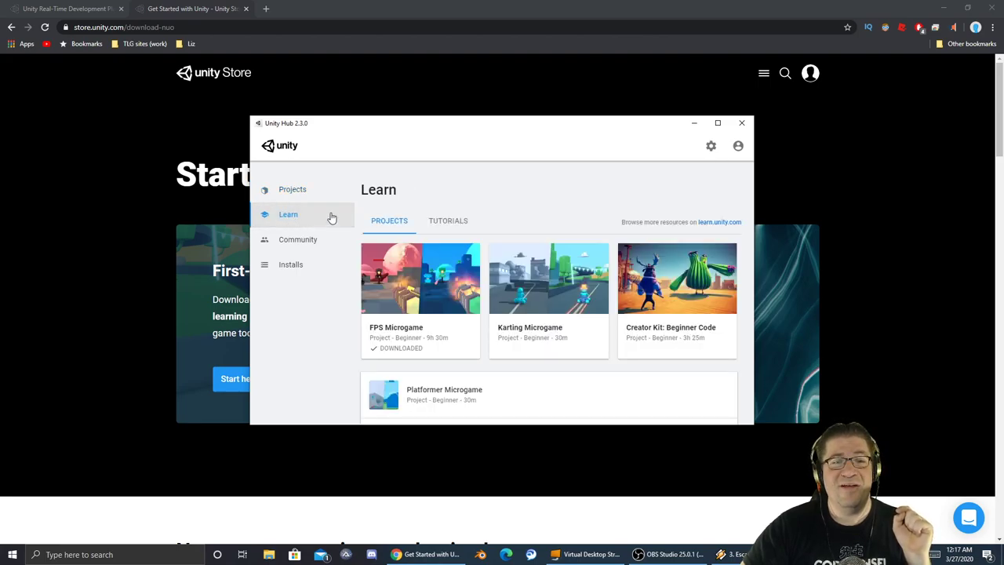
pyautogui.click(450, 223)
pyautogui.click(405, 225)
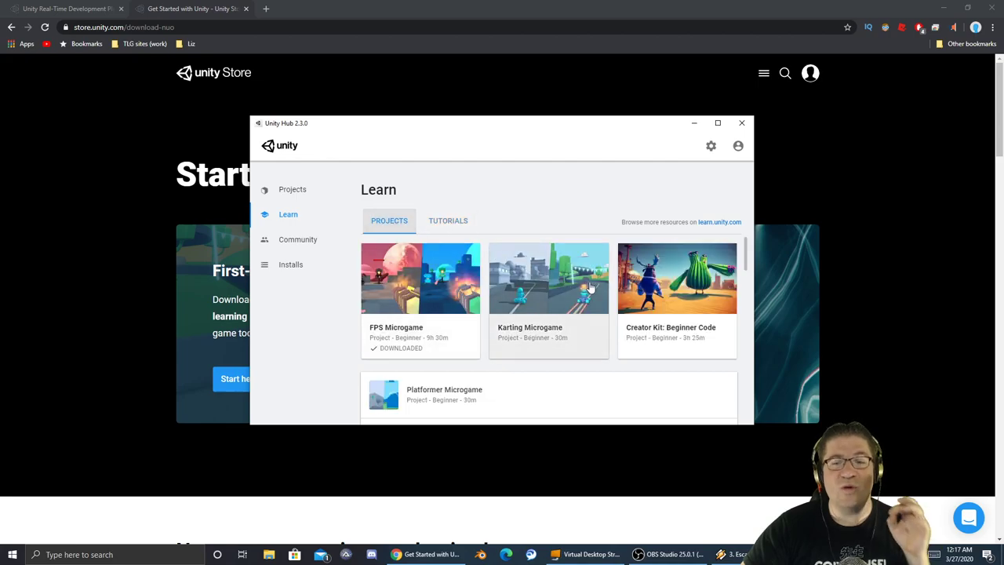
pyautogui.scroll(-5, 609, 296)
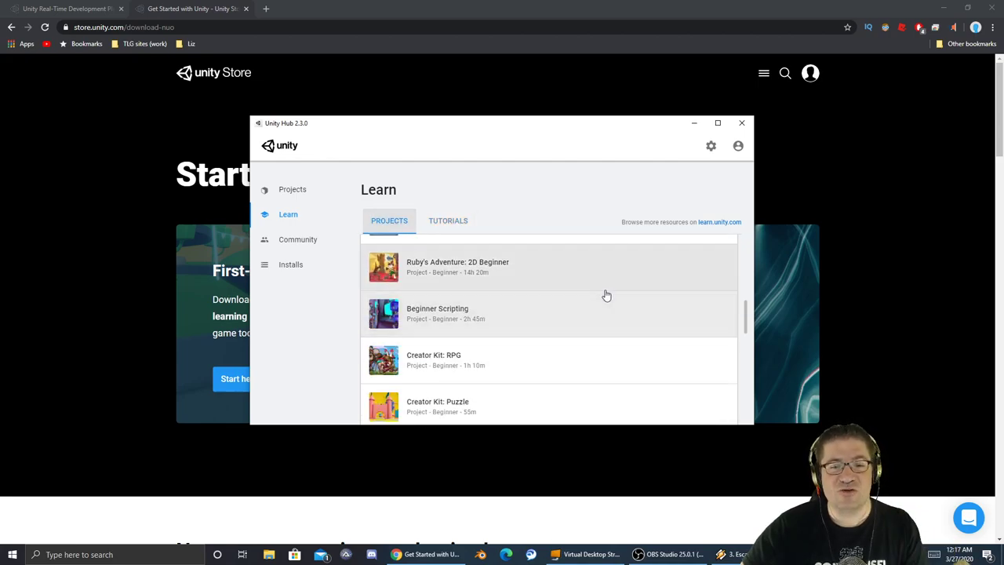
pyautogui.scroll(-4, 609, 297)
pyautogui.scroll(-2, 604, 294)
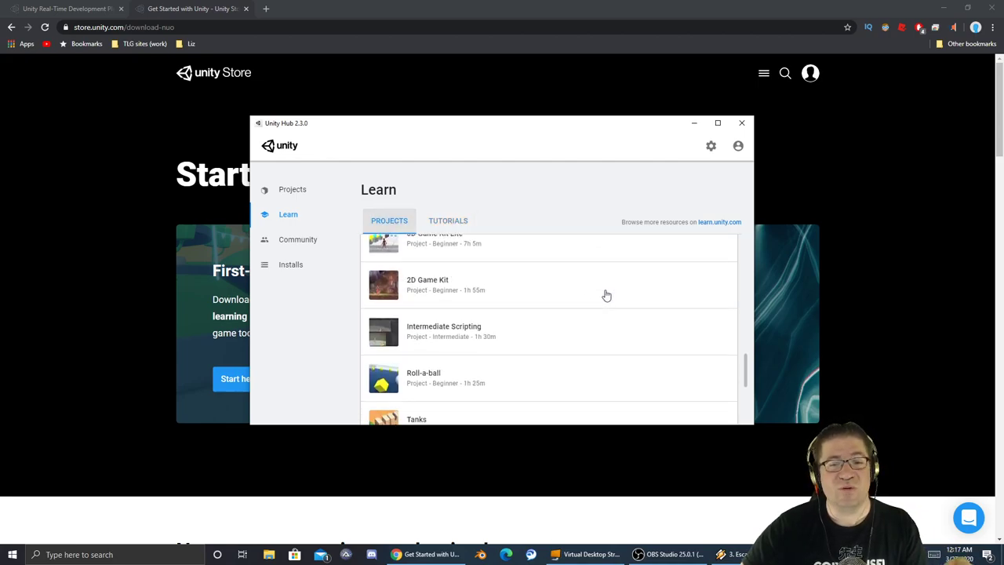
pyautogui.scroll(6, 600, 296)
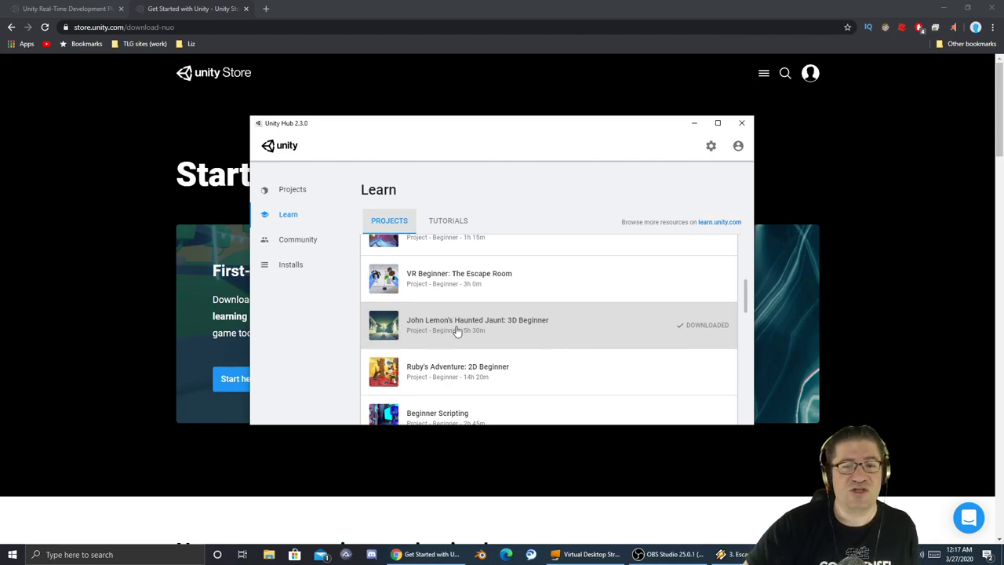
# Open the John Lemon's Haunted Jaunt: 3D Beginner details, closing and reopening them.
pyautogui.click(515, 331)
pyautogui.scroll(-1, 481, 295)
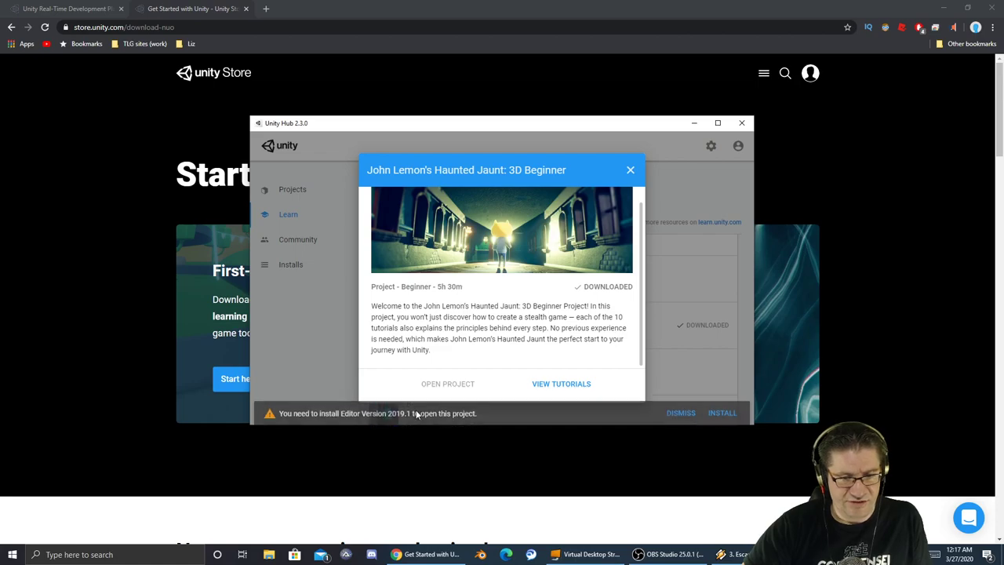
pyautogui.click(630, 169)
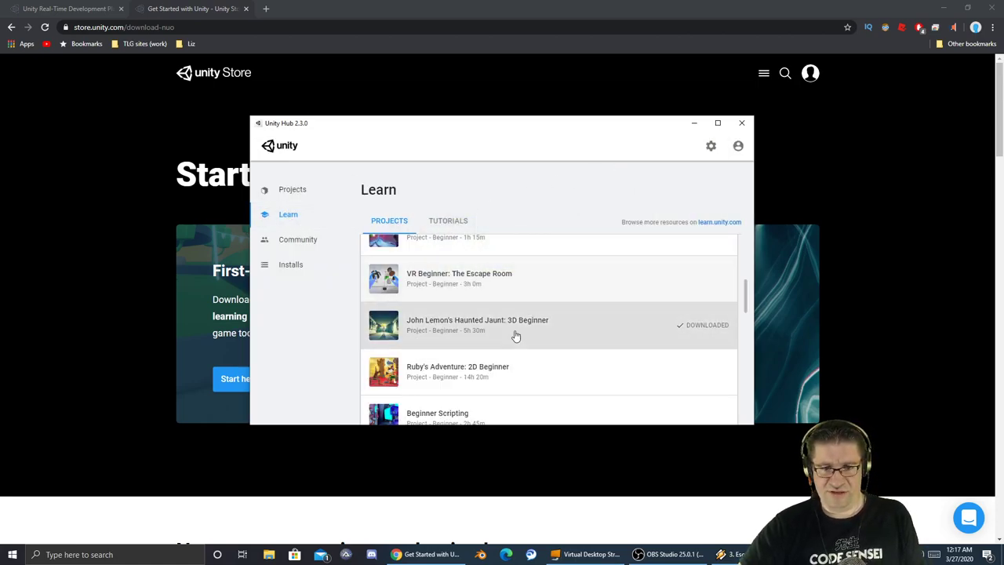
pyautogui.click(478, 328)
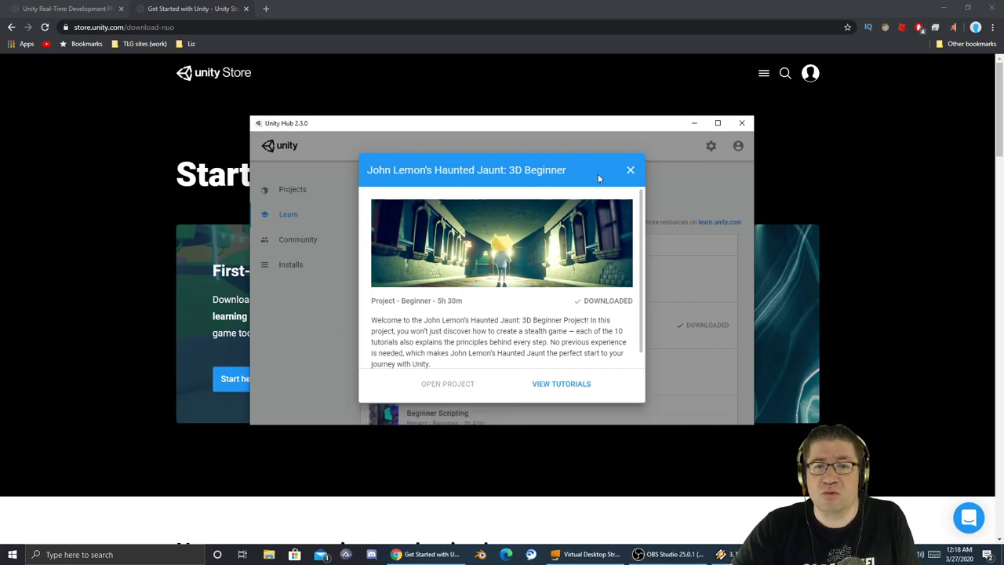
# Close the project details and check Installs, cancelling the Add Unity Version dialog.
pyautogui.click(630, 170)
pyautogui.click(290, 264)
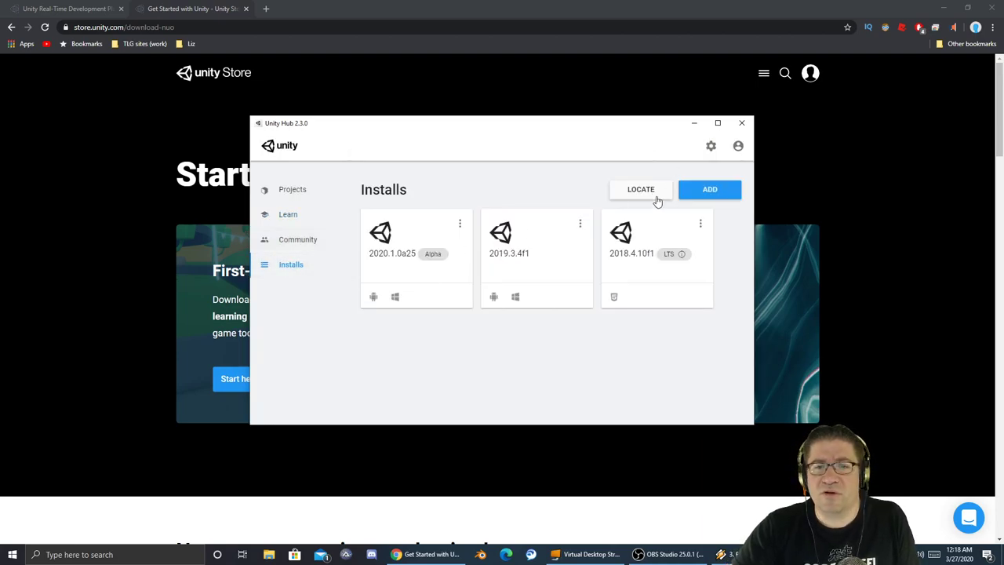
pyautogui.click(699, 195)
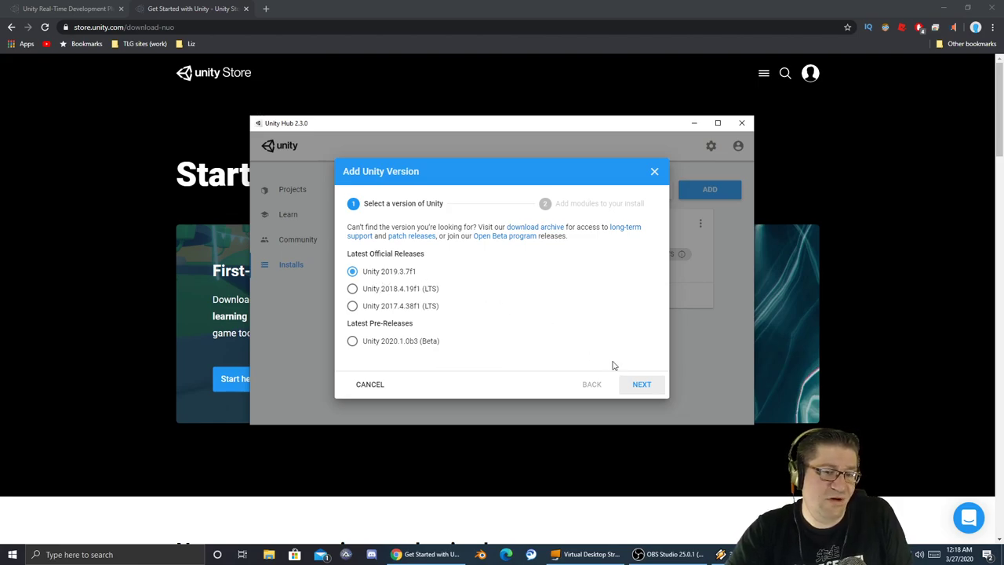
pyautogui.click(654, 173)
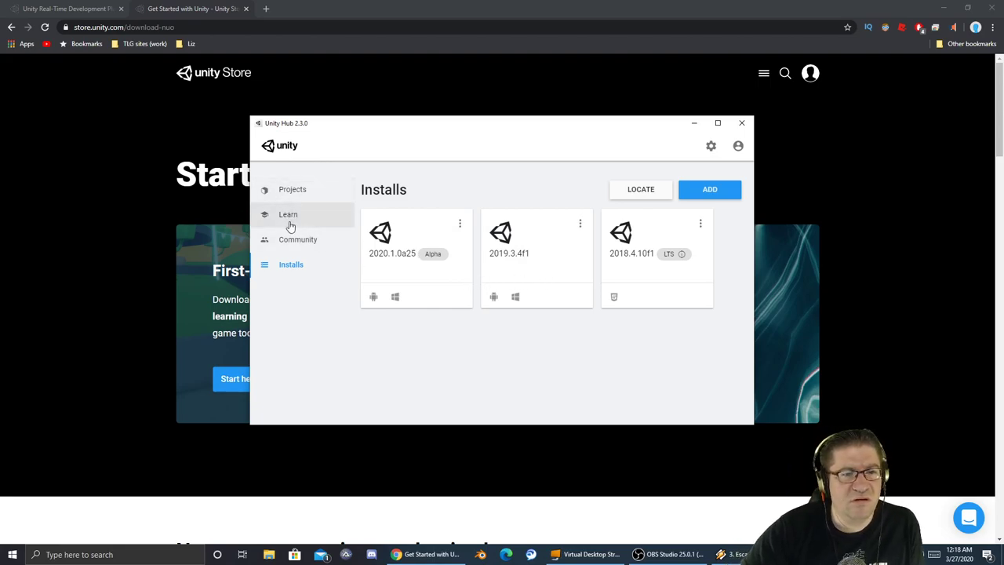
# Return to Learn, reopen John Lemon's Haunted Jaunt and view its tutorials in the browser.
pyautogui.click(323, 225)
pyautogui.scroll(-5, 526, 287)
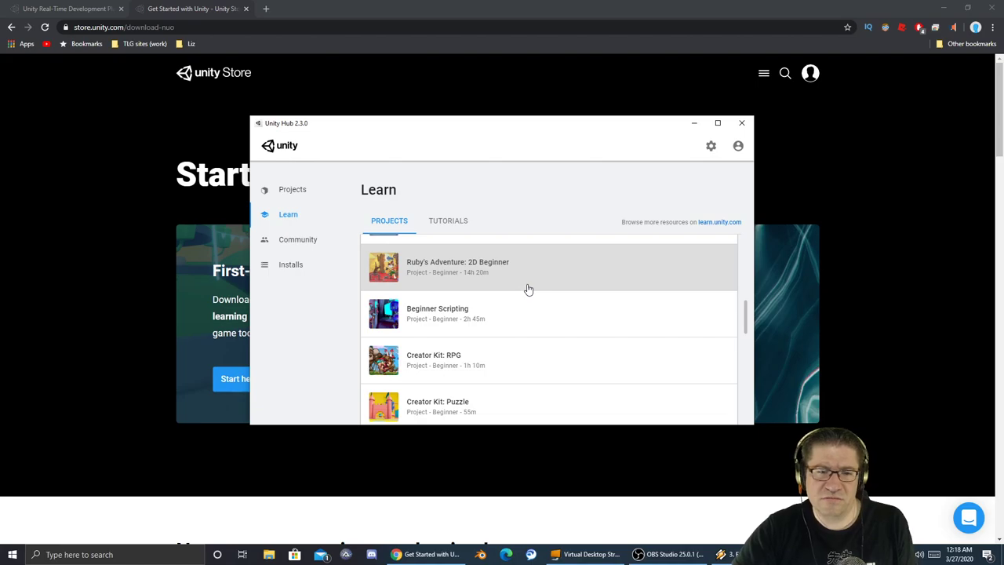
pyautogui.scroll(-2, 496, 312)
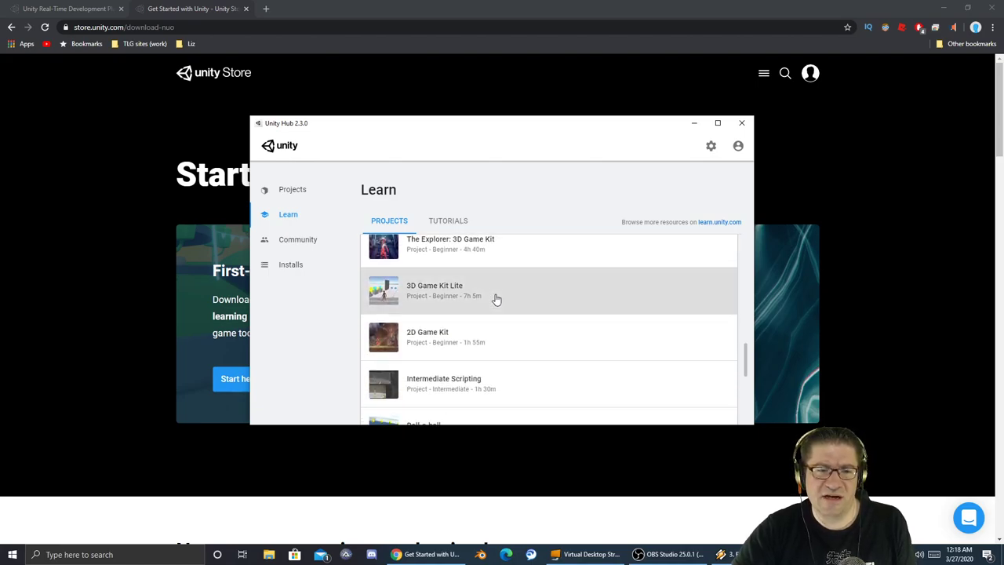
pyautogui.scroll(-1, 497, 302)
pyautogui.scroll(-3, 495, 299)
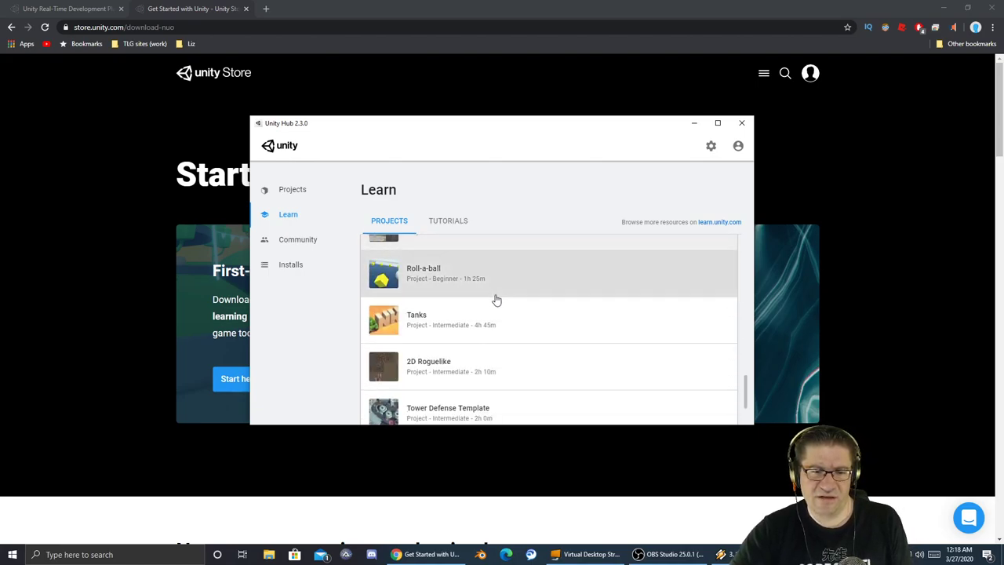
pyautogui.scroll(6, 496, 299)
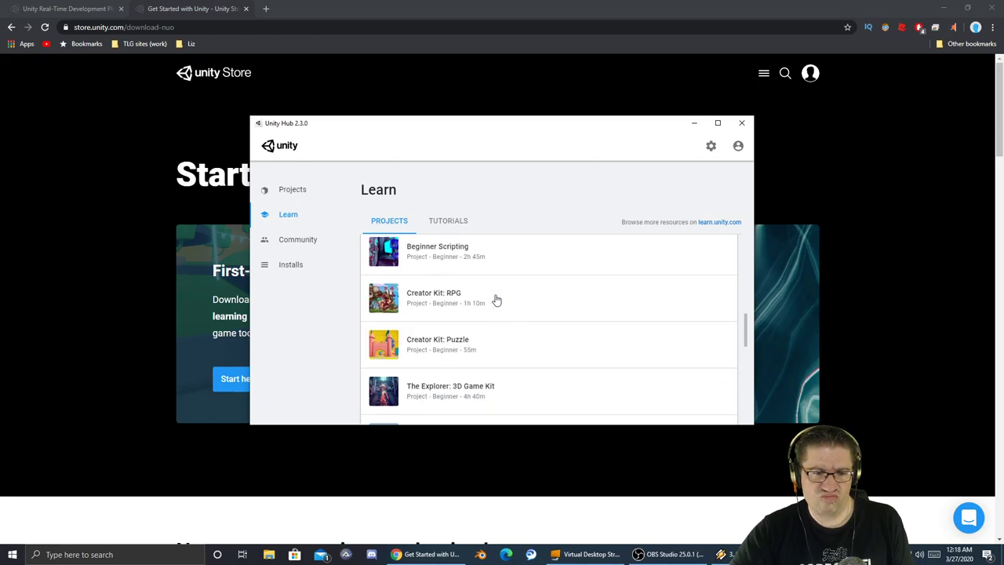
pyautogui.scroll(3, 494, 299)
pyautogui.scroll(-1, 526, 322)
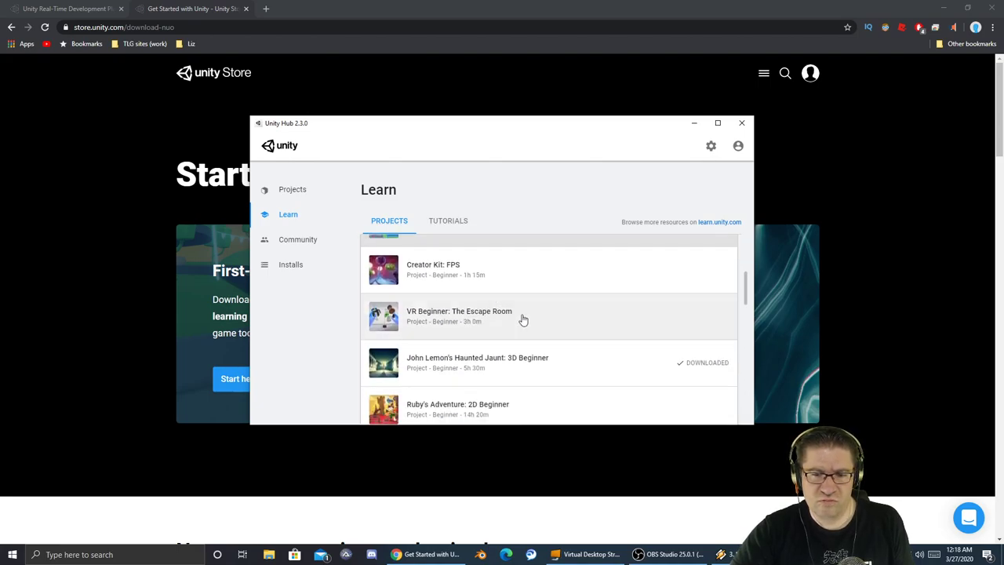
pyautogui.click(559, 372)
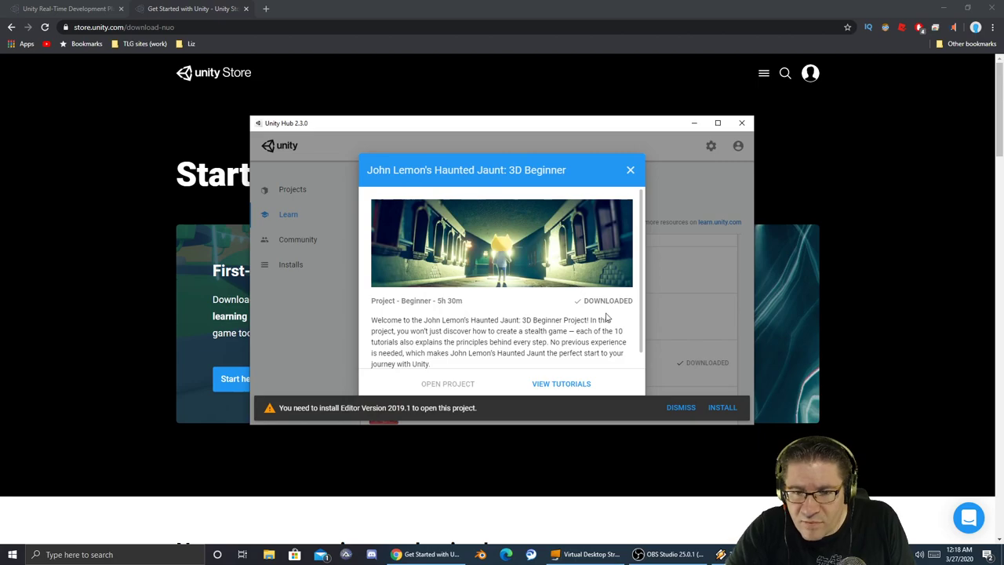
pyautogui.click(567, 383)
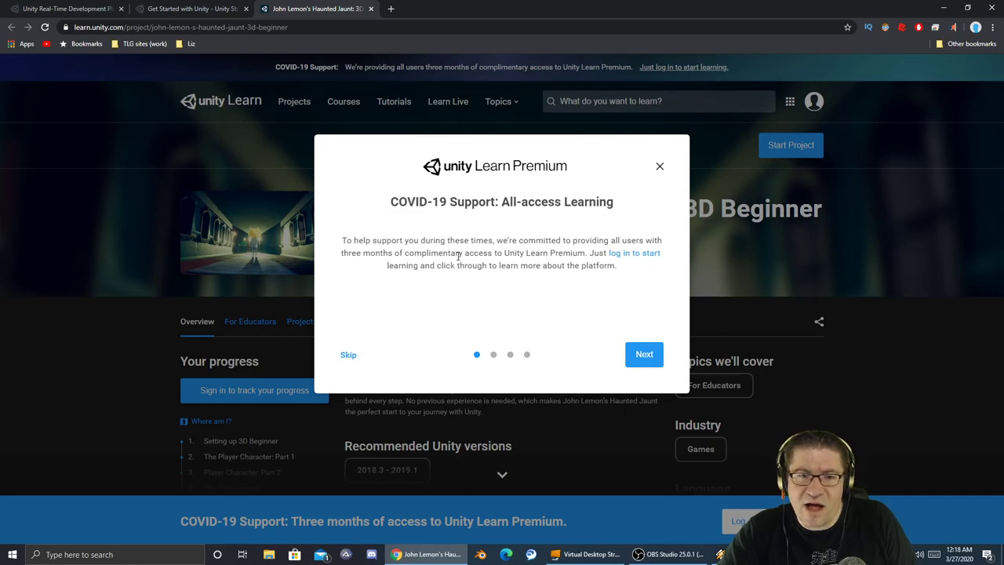
# Highlight the Learn Premium access sentence, step through the welcome slides, and sign in with Unity ID.
pyautogui.moveTo(438, 254); pyautogui.dragTo(586, 253)
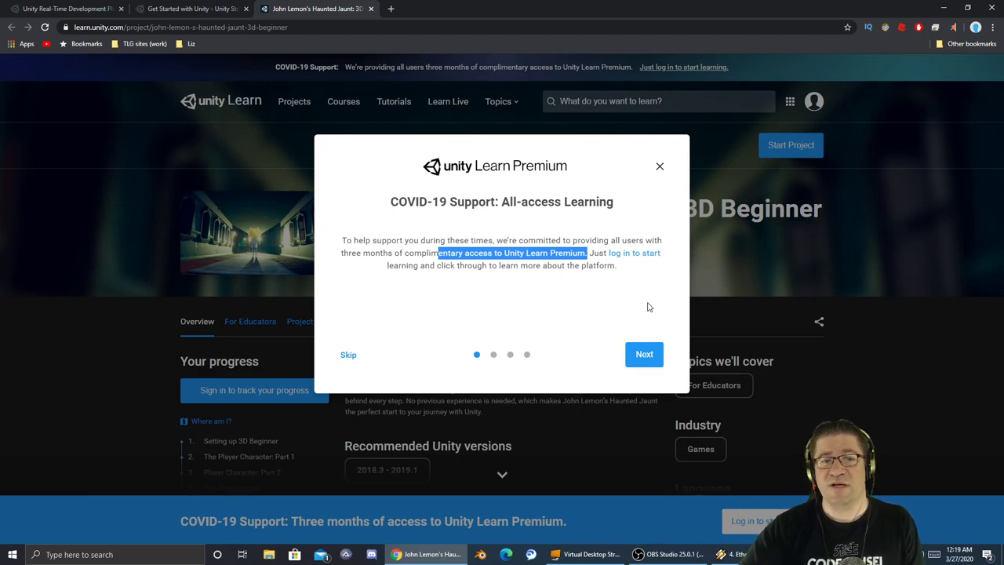
pyautogui.click(644, 354)
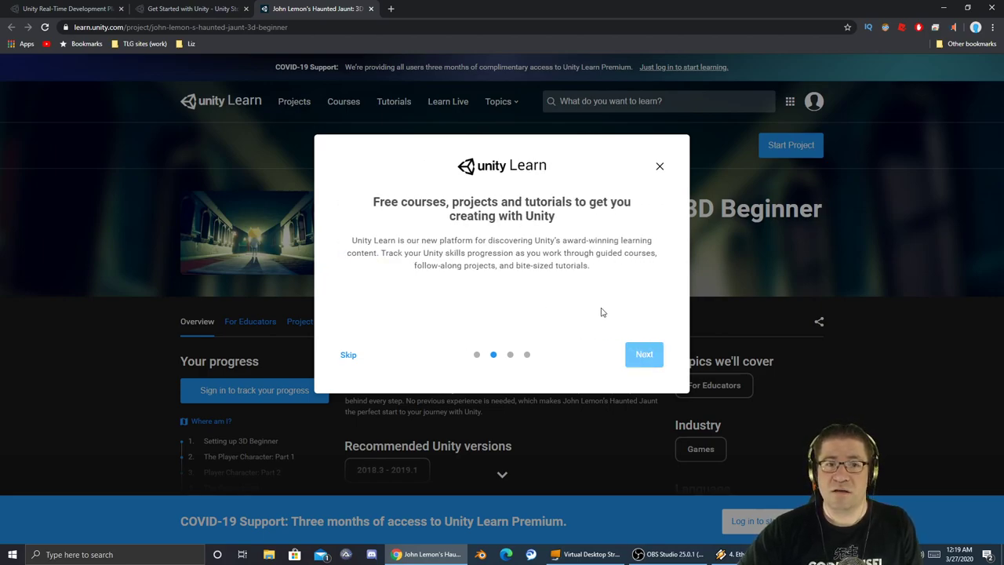
pyautogui.click(645, 355)
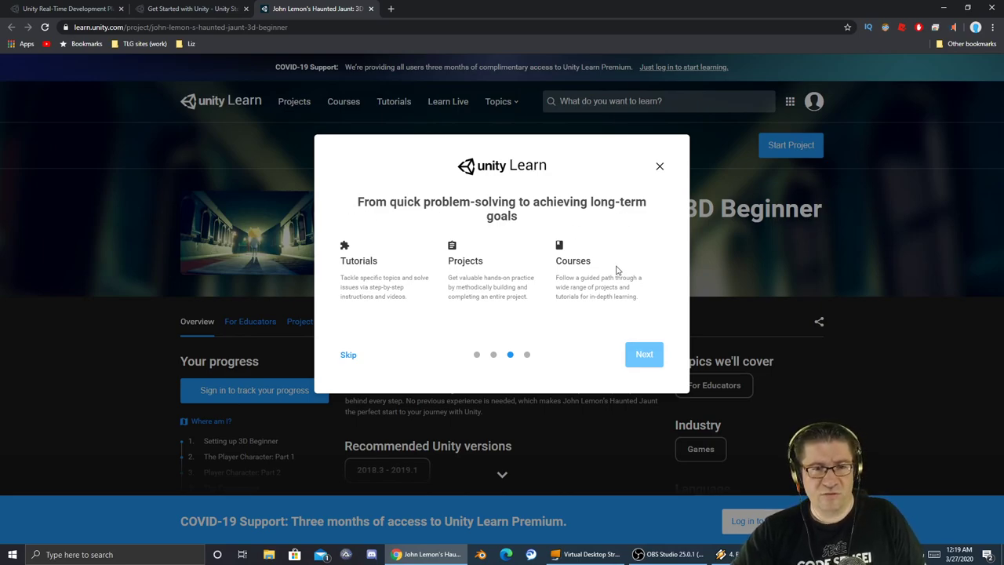
pyautogui.click(646, 356)
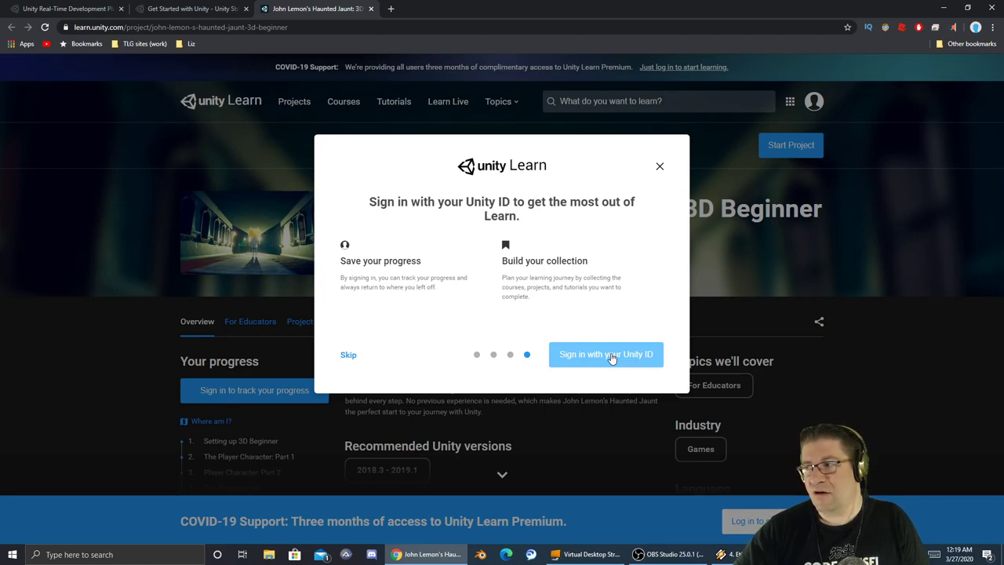
pyautogui.click(611, 354)
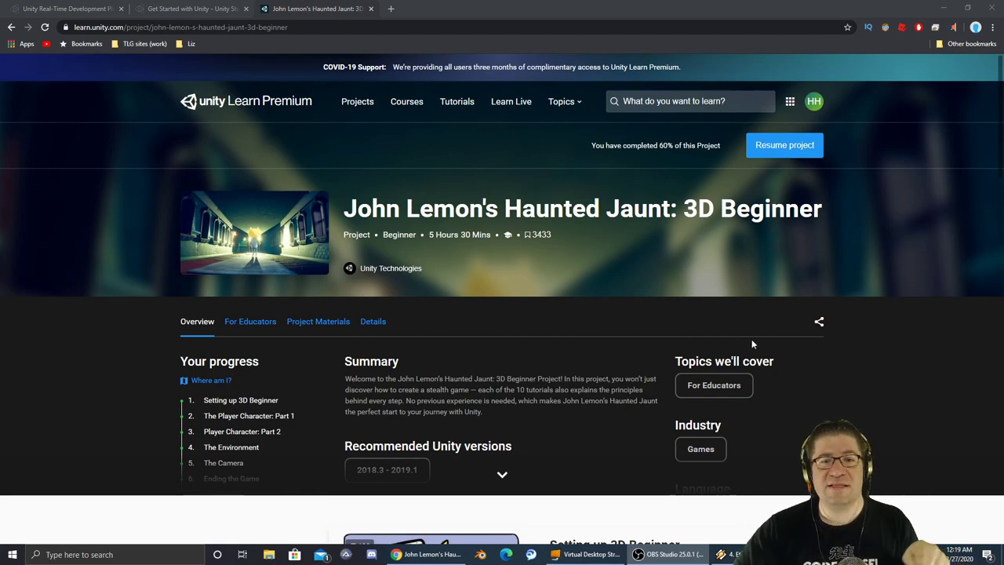
pyautogui.scroll(-5, 590, 324)
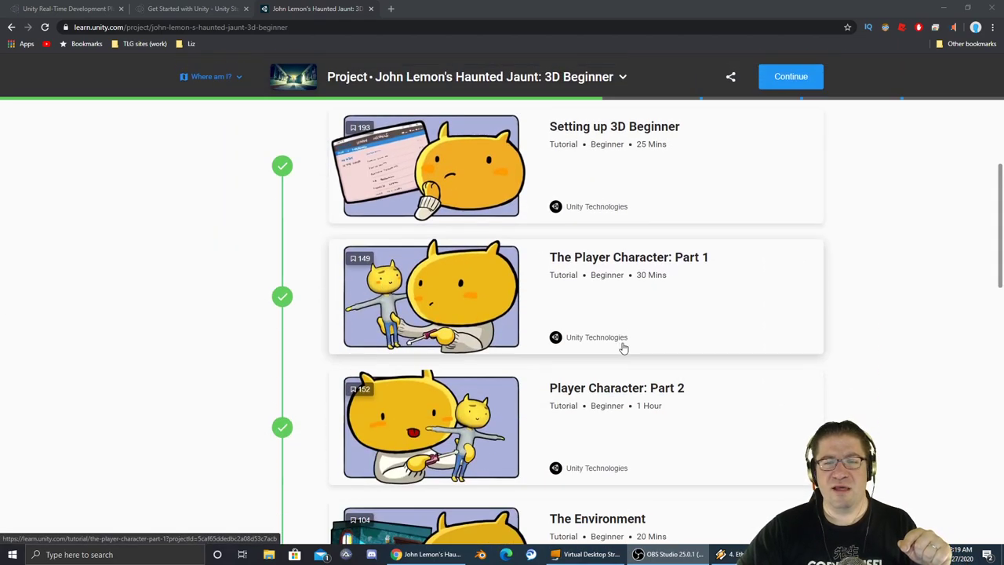
pyautogui.scroll(-12, 624, 348)
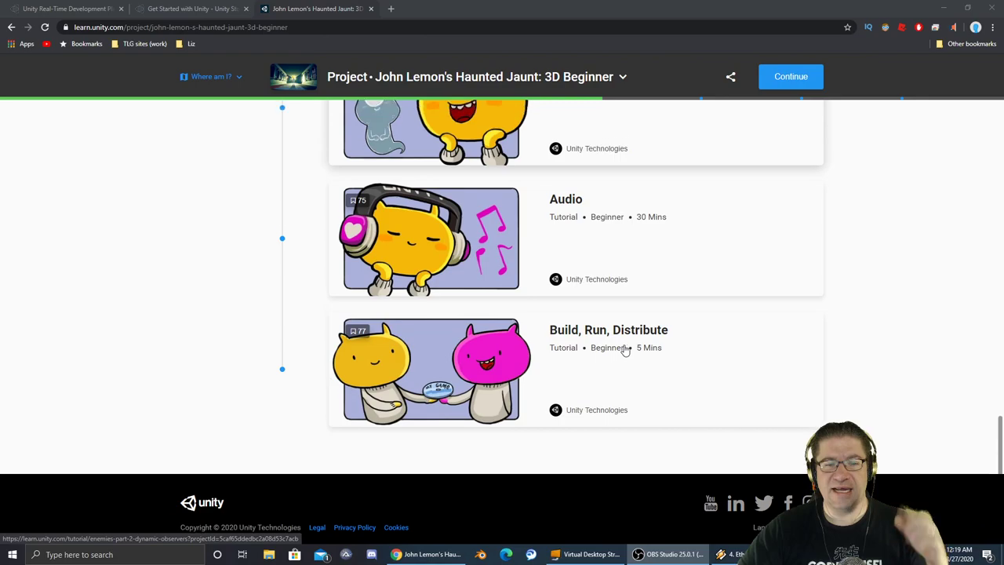
pyautogui.scroll(17, 625, 347)
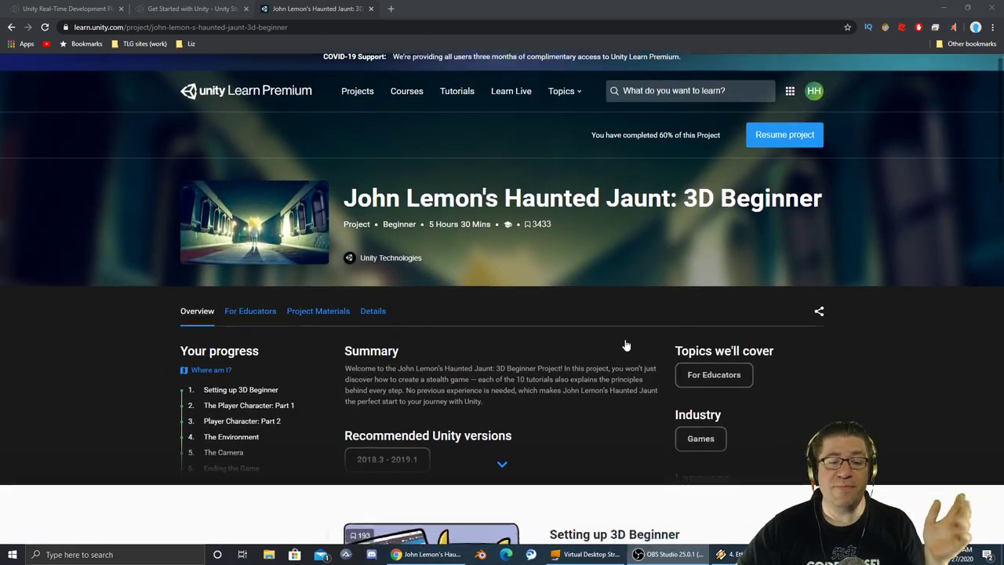
pyautogui.scroll(-5, 626, 345)
pyautogui.click(614, 235)
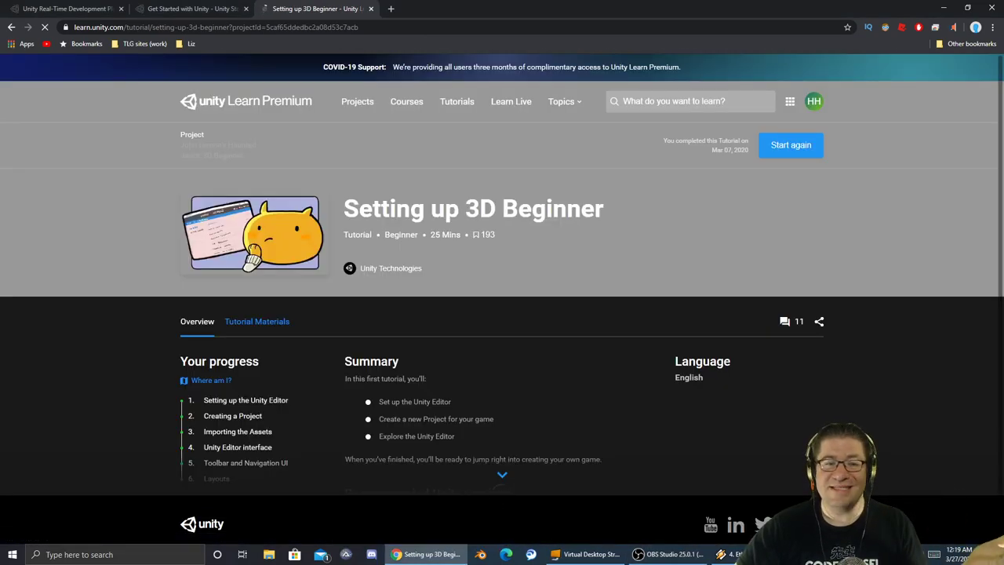
pyautogui.scroll(-4, 549, 319)
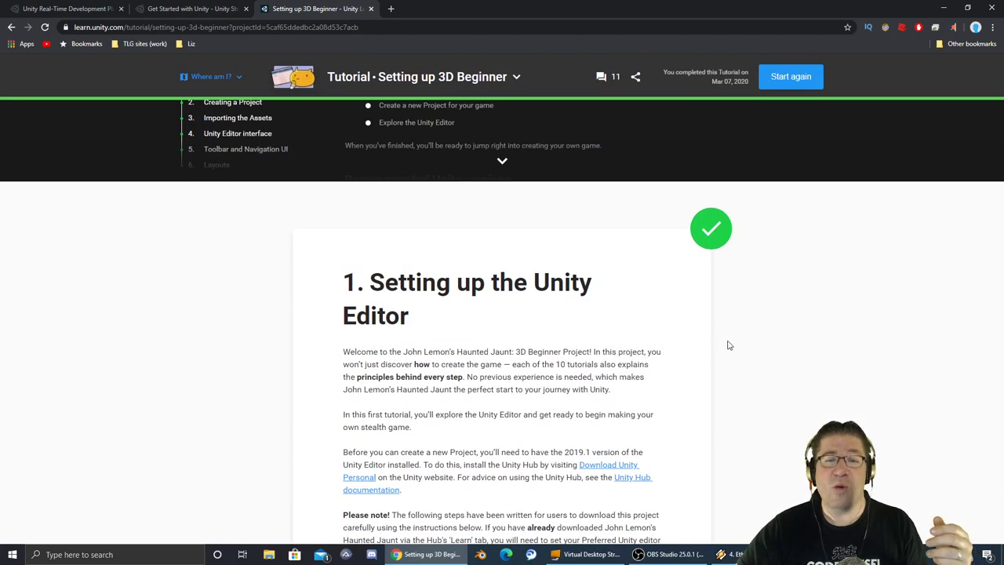
pyautogui.scroll(-4, 729, 337)
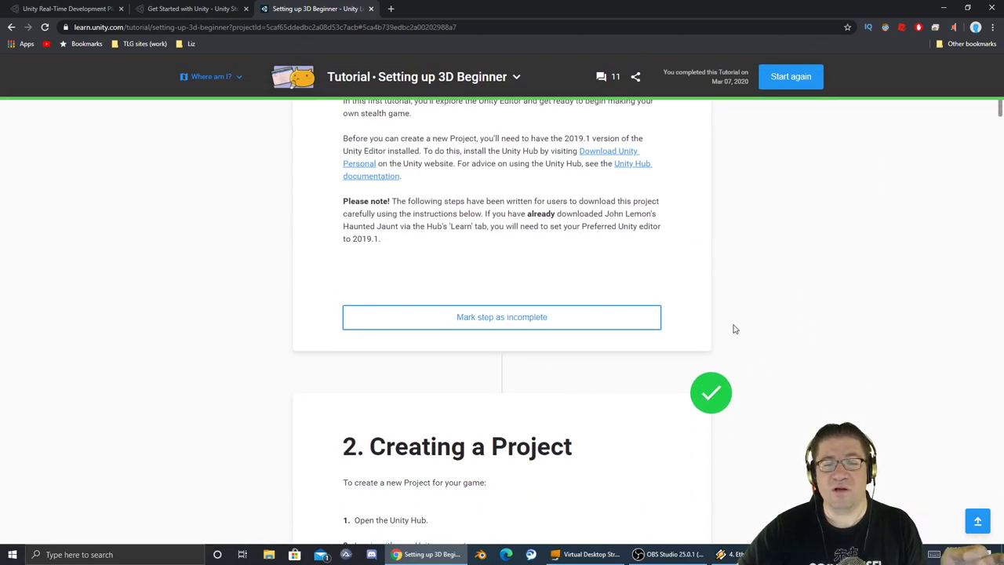
pyautogui.scroll(3, 734, 329)
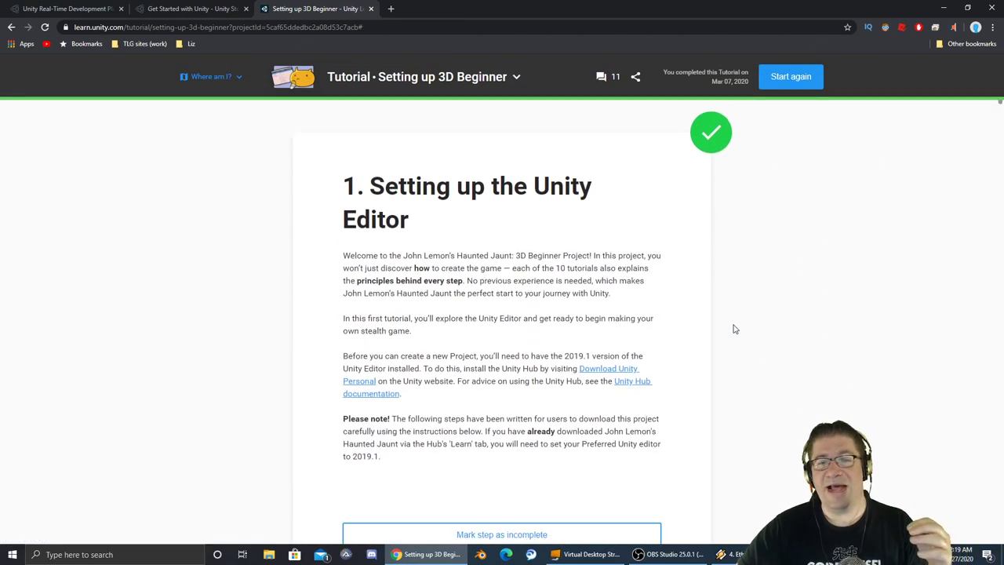
pyautogui.moveTo(462, 248); pyautogui.dragTo(663, 298)
pyautogui.click(663, 298)
pyautogui.scroll(-3, 663, 298)
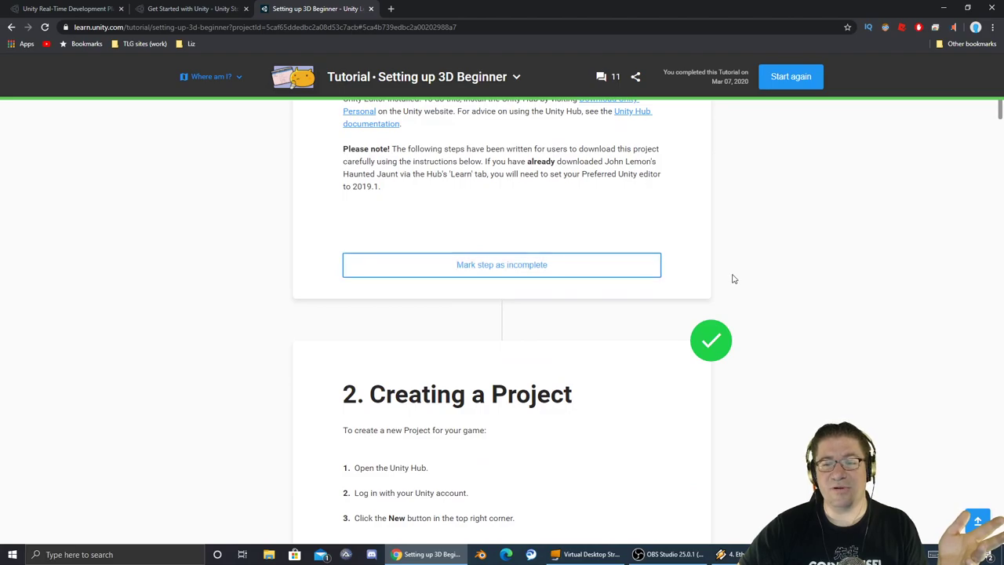
pyautogui.scroll(3, 731, 251)
pyautogui.scroll(6, 663, 215)
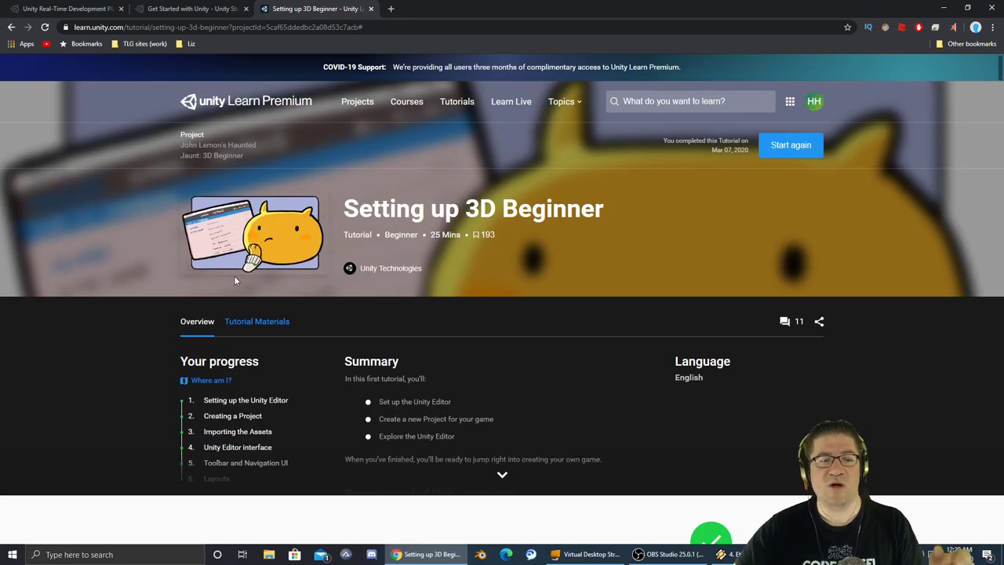
pyautogui.scroll(-5, 209, 244)
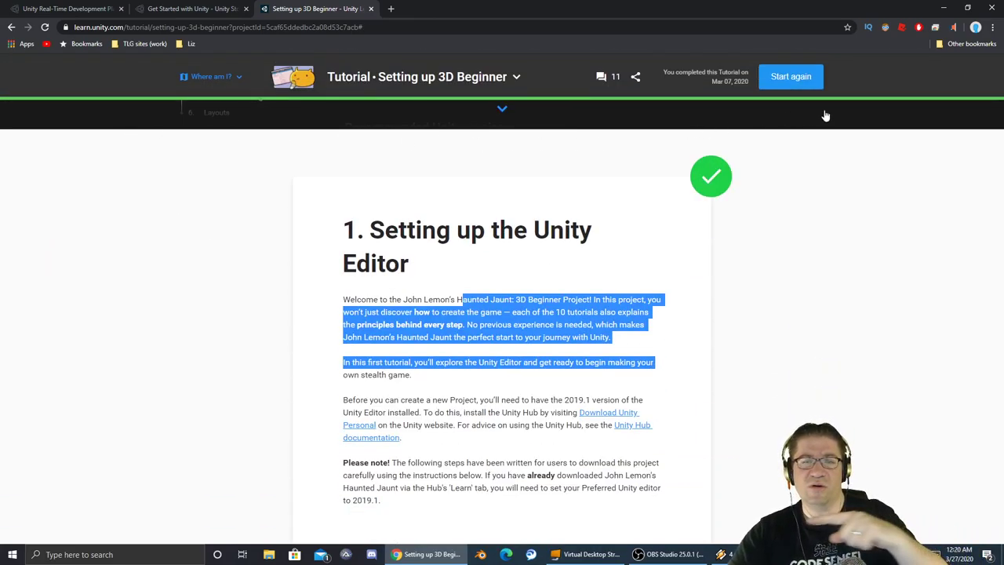
pyautogui.scroll(5, 721, 312)
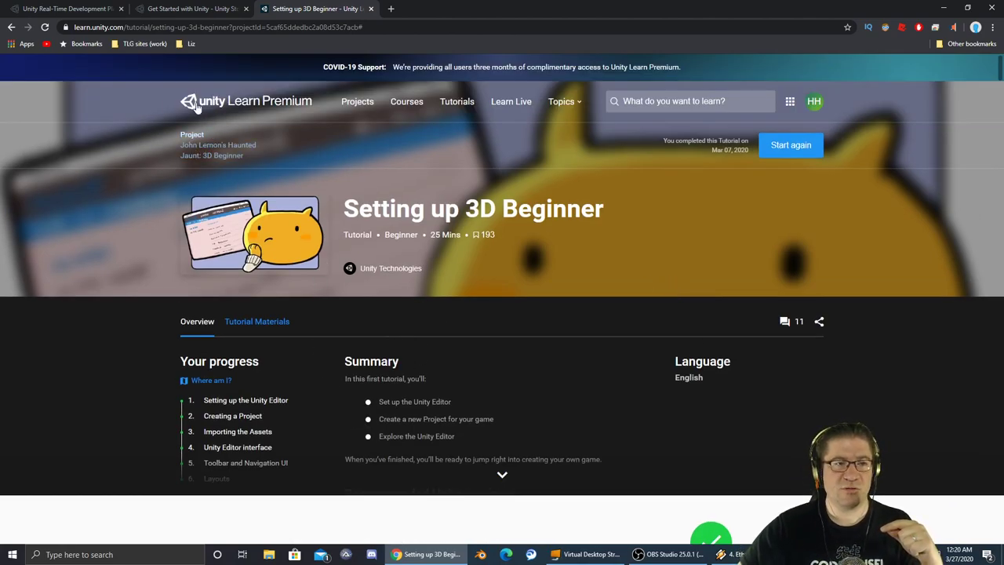
pyautogui.click(11, 26)
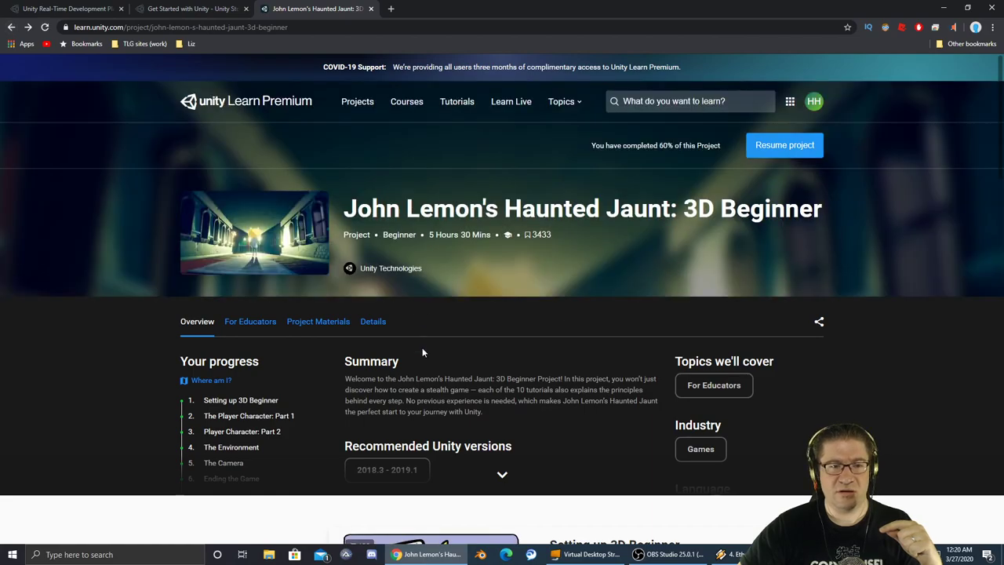
pyautogui.scroll(-20, 533, 326)
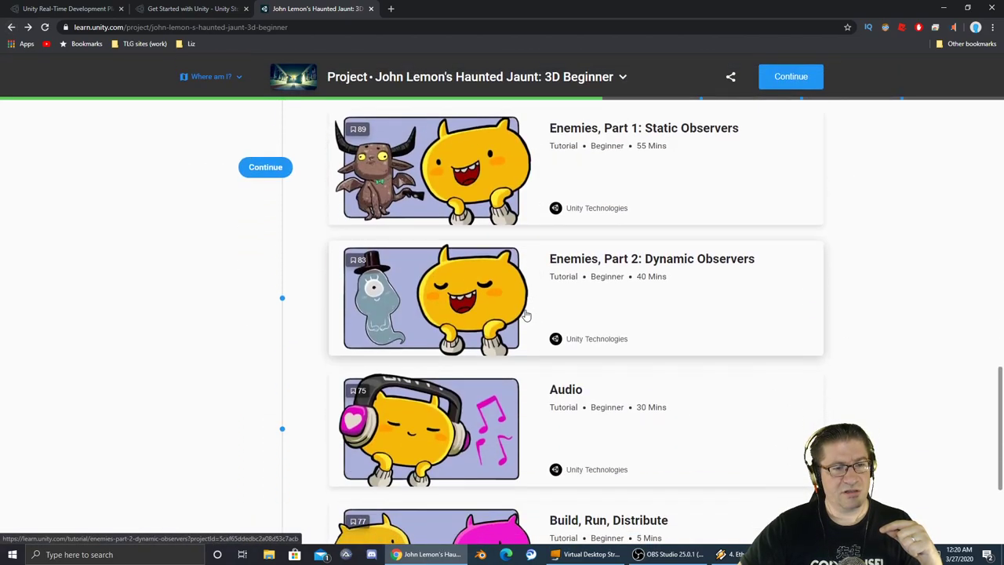
pyautogui.scroll(1, 556, 235)
# Open Enemies, Part 1: Static Observers and toggle its second step incomplete, then completed again.
pyautogui.click(556, 235)
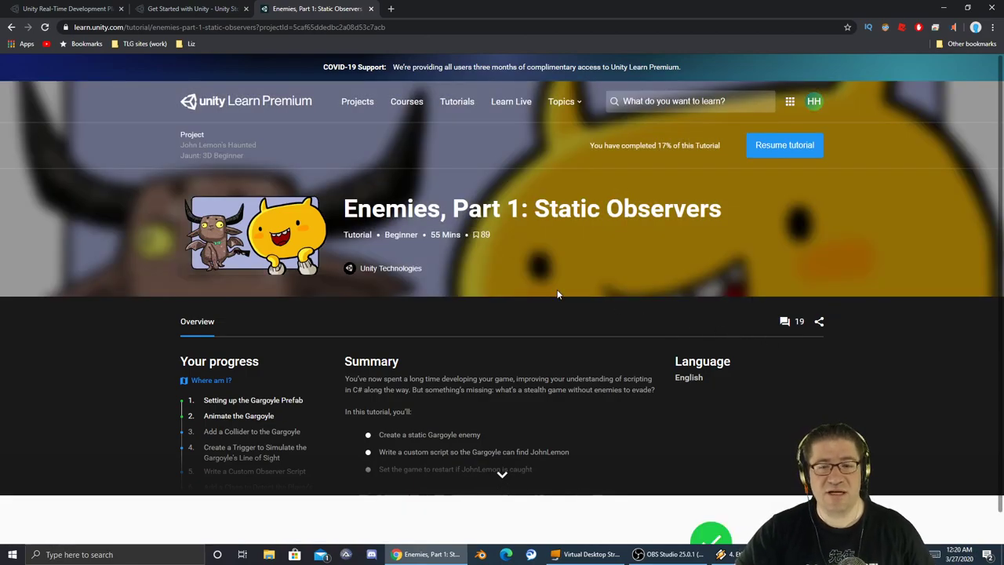
pyautogui.scroll(-5, 557, 294)
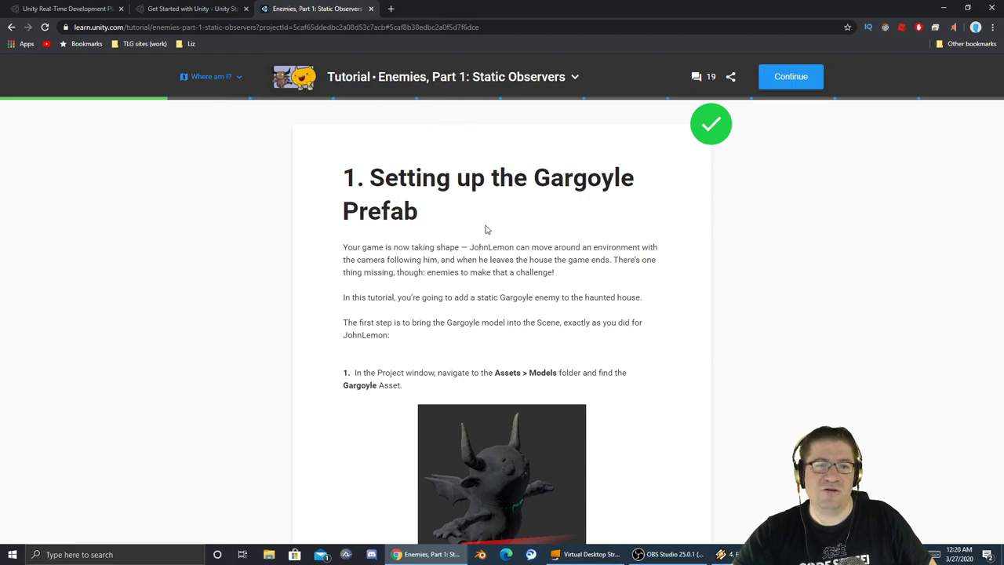
pyautogui.scroll(-20, 549, 255)
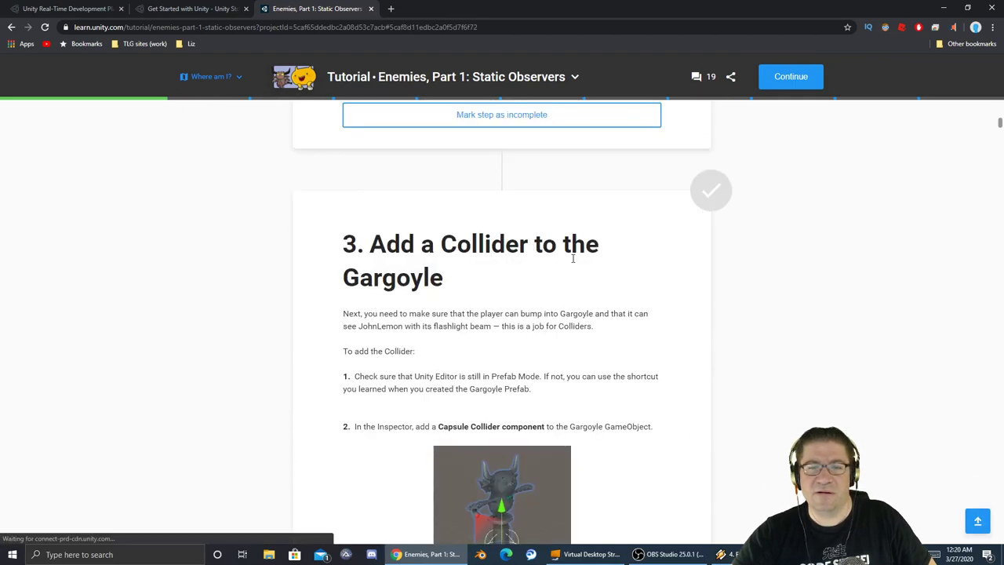
pyautogui.scroll(6, 572, 259)
pyautogui.scroll(-6, 568, 235)
pyautogui.scroll(1, 562, 199)
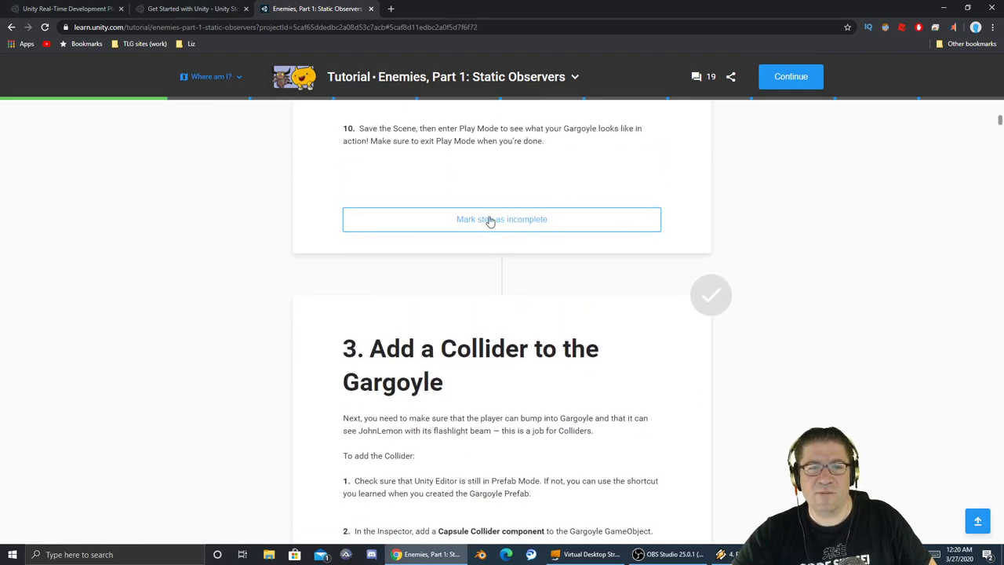
pyautogui.click(489, 222)
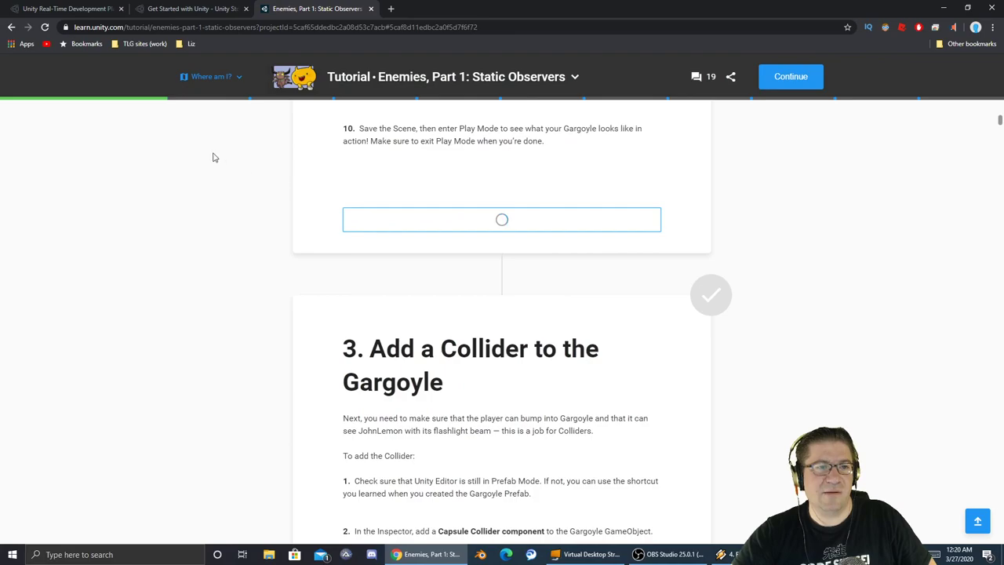
pyautogui.click(453, 219)
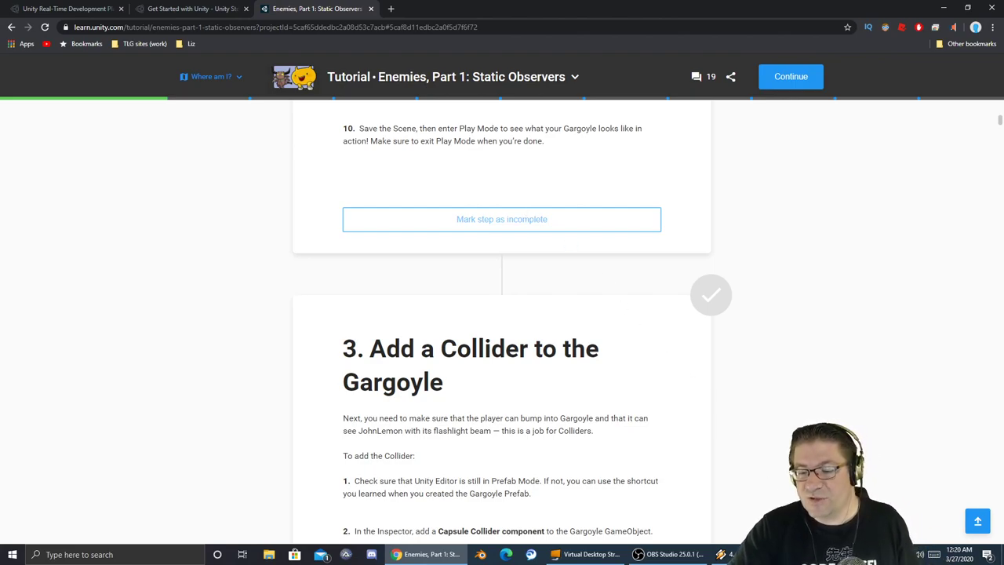
# In Unity Hub, create a 3D project with Unity 2020.1.0a25 and allow it through the firewall.
pyautogui.hotkey('alt', 'Tab')
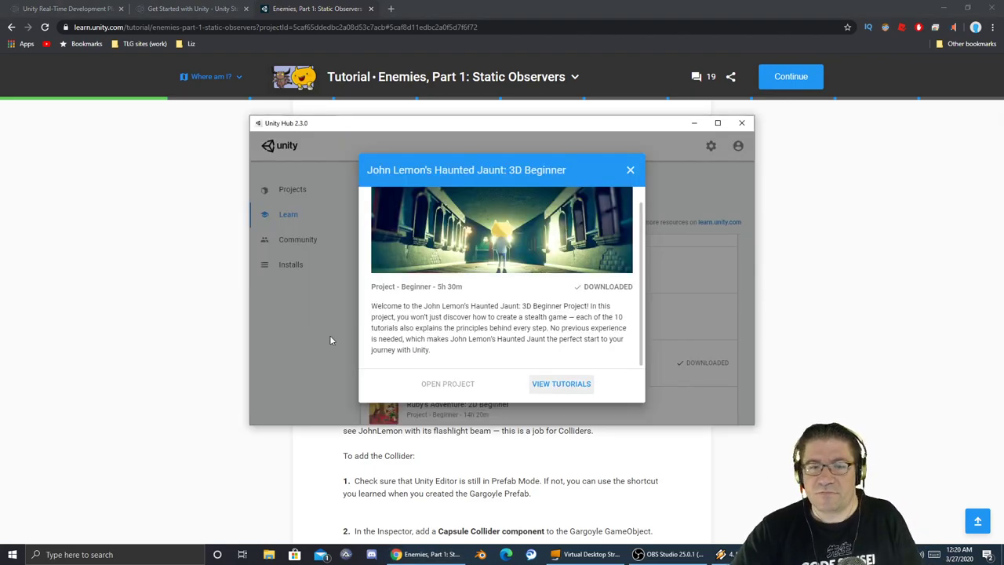
pyautogui.click(631, 169)
pyautogui.click(287, 192)
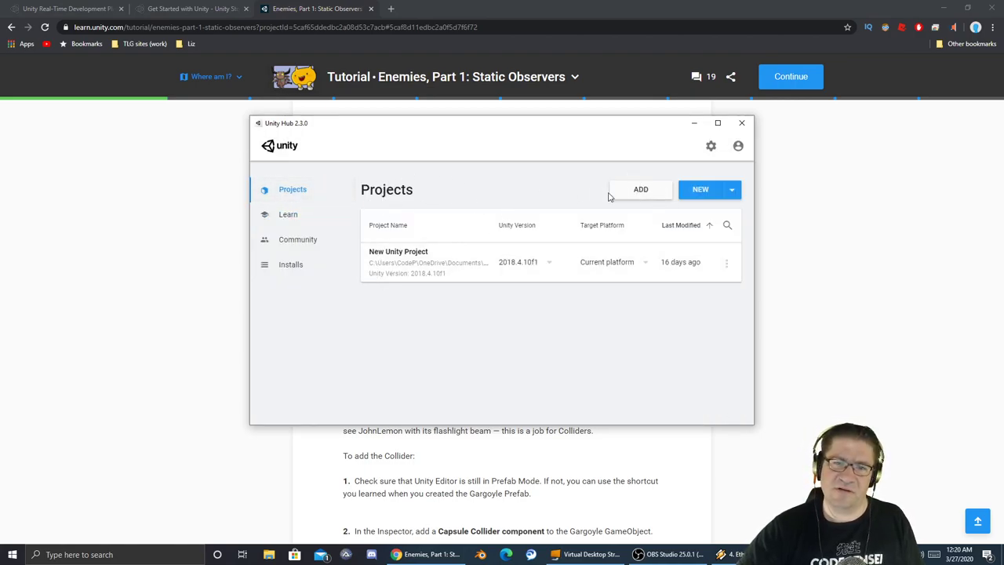
pyautogui.click(731, 189)
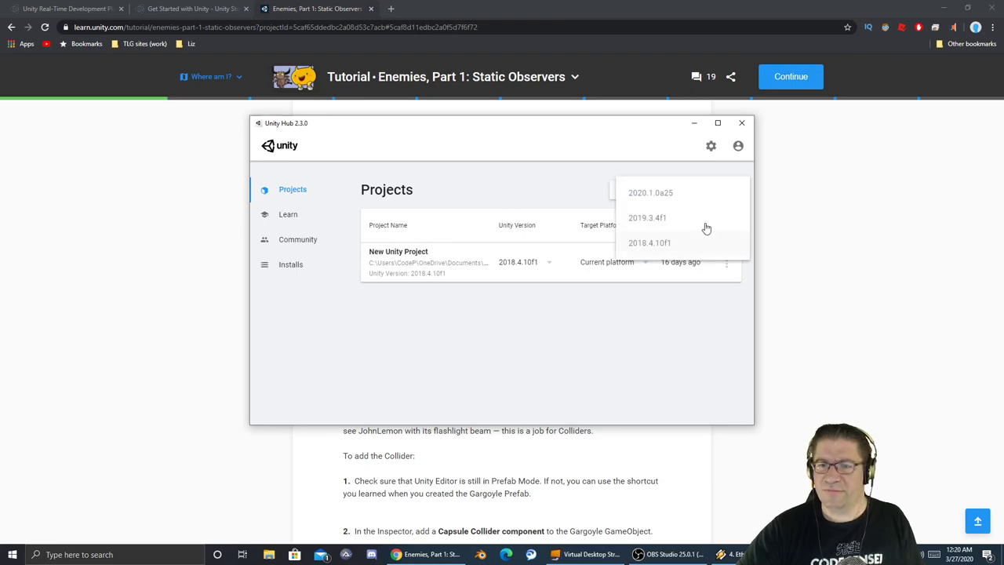
pyautogui.click(659, 199)
pyautogui.click(408, 256)
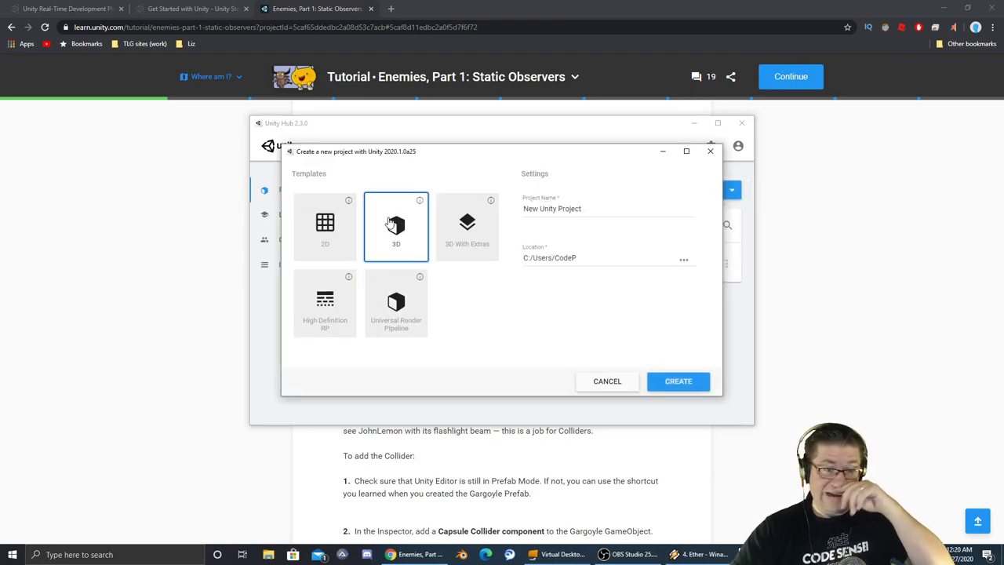
pyautogui.click(679, 382)
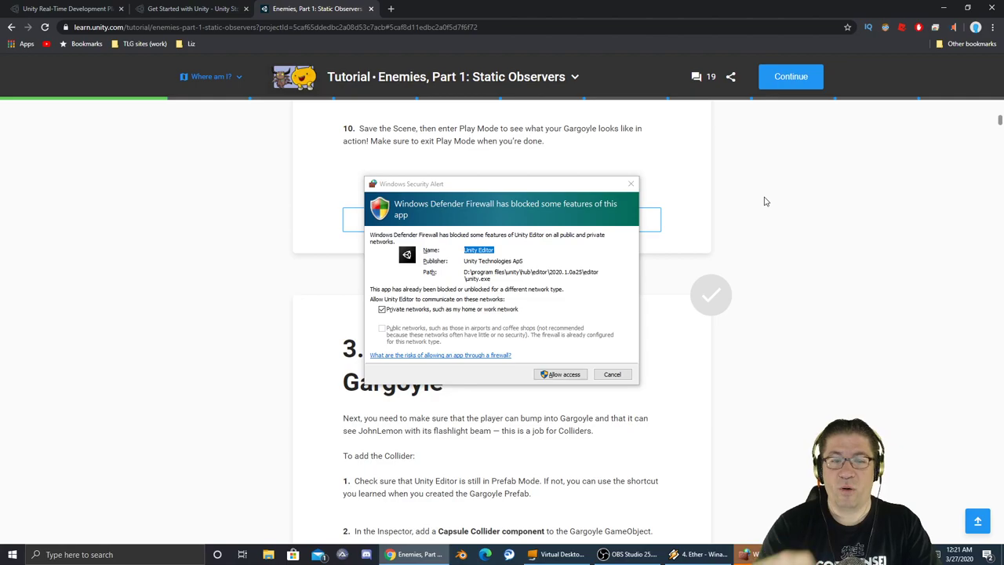
pyautogui.click(565, 375)
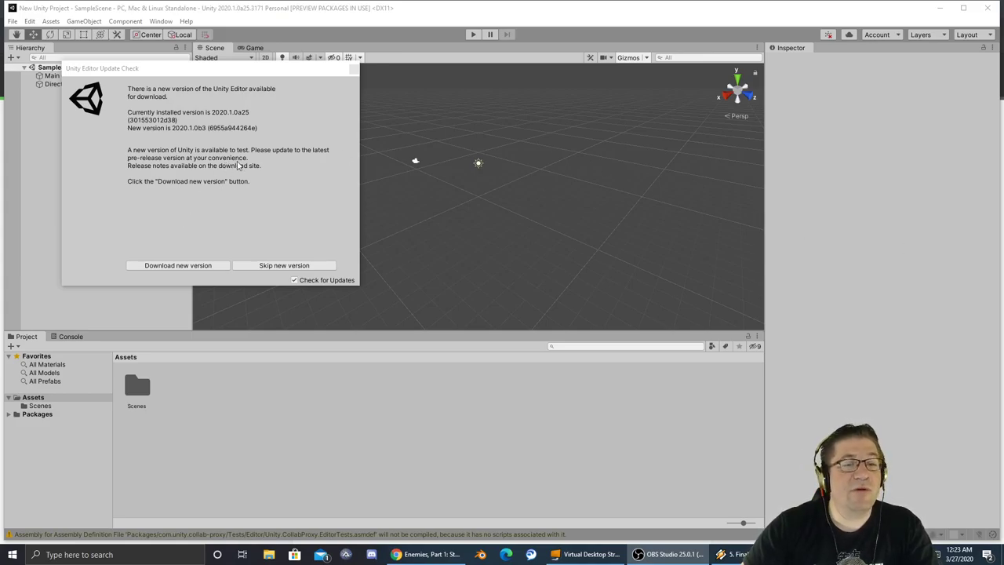
# Skip the 2020.1.0b3 update, orbit the scene, and select Main Camera to view its settings.
pyautogui.click(271, 265)
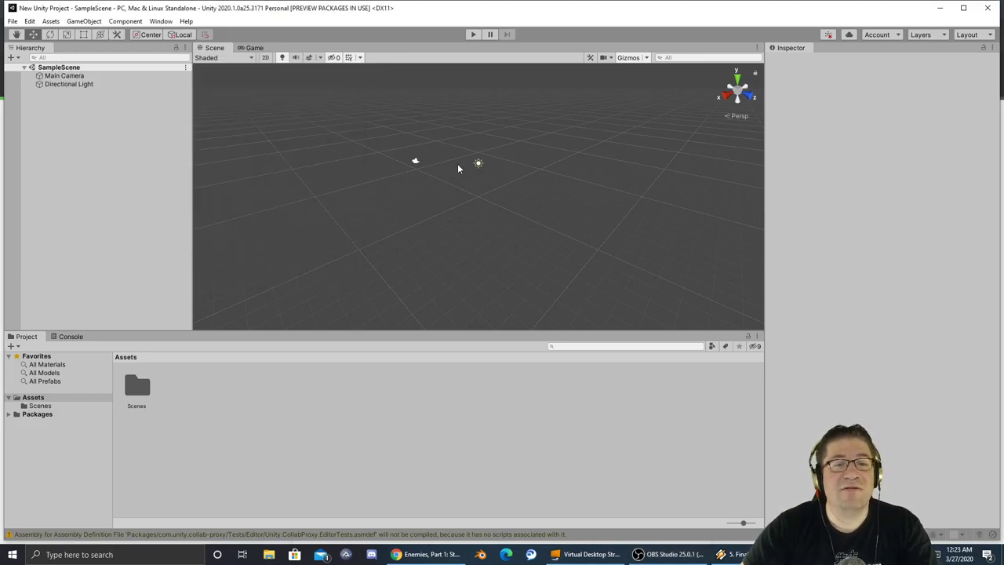
pyautogui.moveTo(462, 165)
pyautogui.keyDown('alt'); pyautogui.mouseDown()
pyautogui.moveTo(468, 185)
pyautogui.moveTo(460, 159)
pyautogui.moveTo(415, 180)
pyautogui.moveTo(374, 161)
pyautogui.moveTo(476, 172)
pyautogui.moveTo(463, 171)
pyautogui.moveTo(476, 158)
pyautogui.mouseUp(); pyautogui.keyUp('alt')
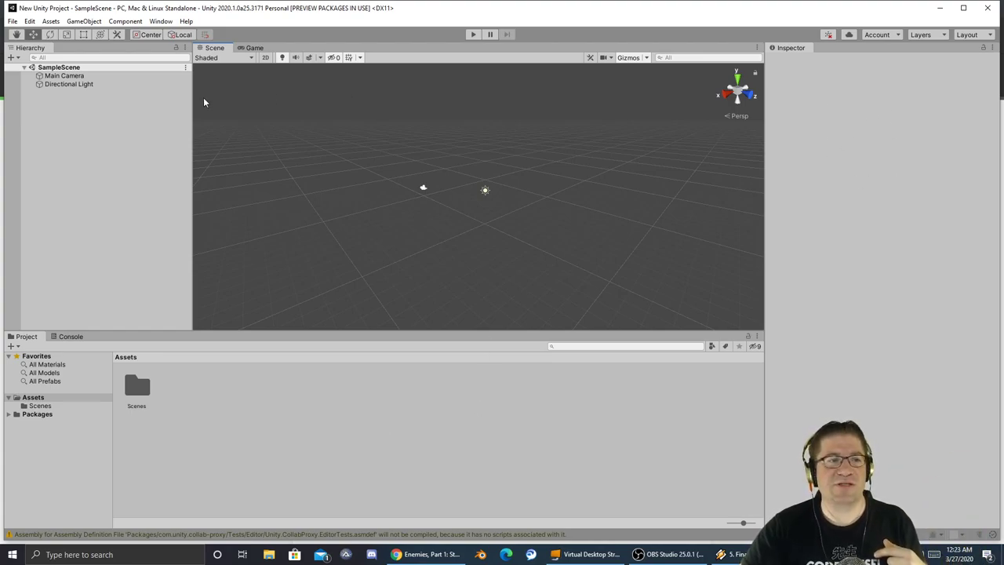
pyautogui.click(71, 75)
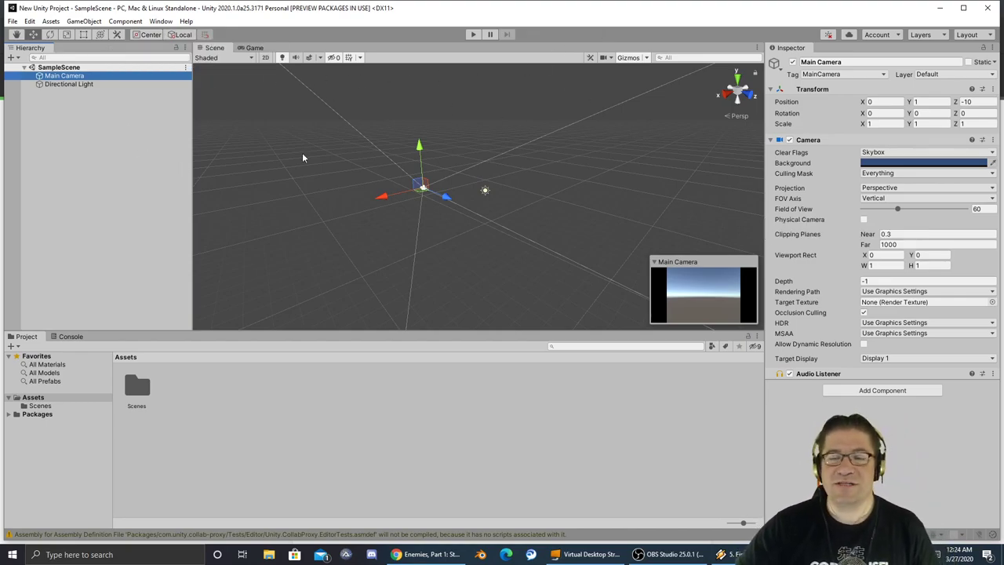
# In the Assets/Scenes folder, create a new C# script and name it newscript.
pyautogui.click(36, 407)
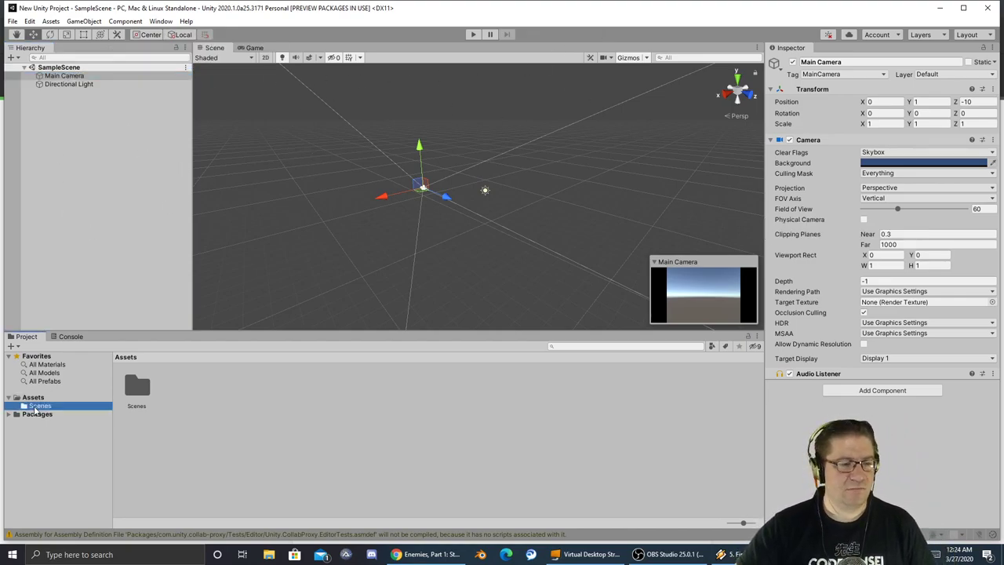
pyautogui.rightClick(35, 409)
pyautogui.click(281, 405)
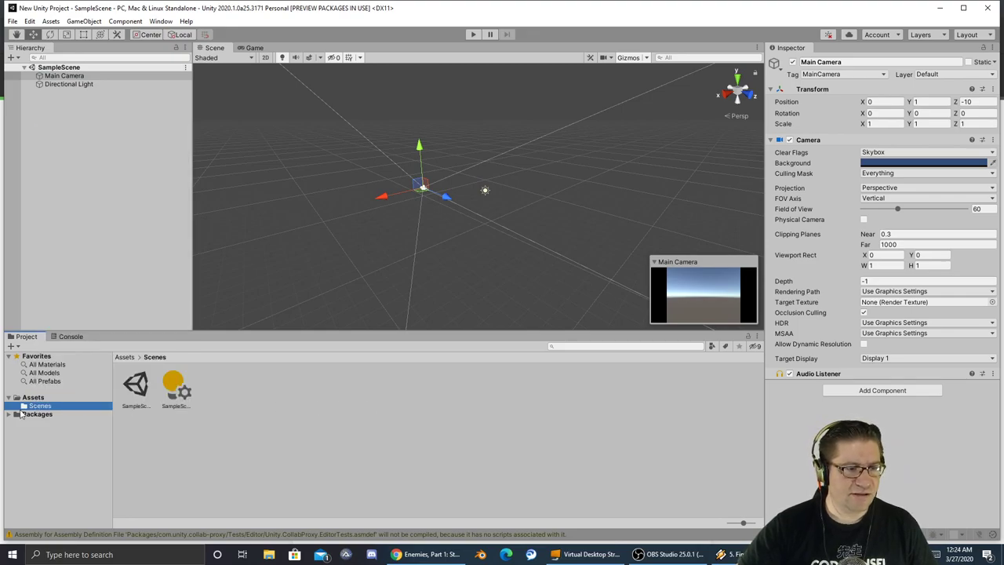
pyautogui.rightClick(57, 414)
pyautogui.moveTo(128, 135)
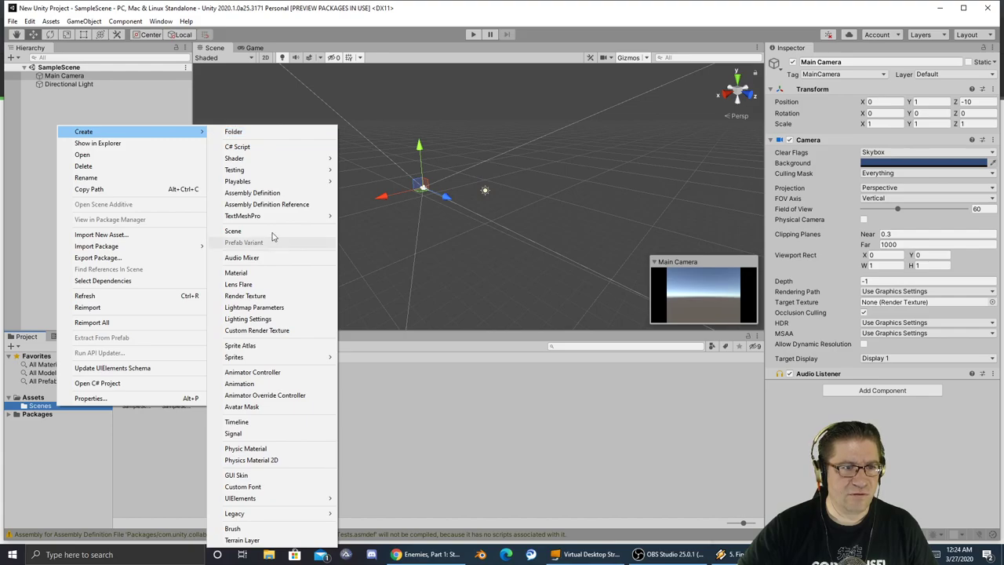
pyautogui.click(273, 148)
pyautogui.press('Return')
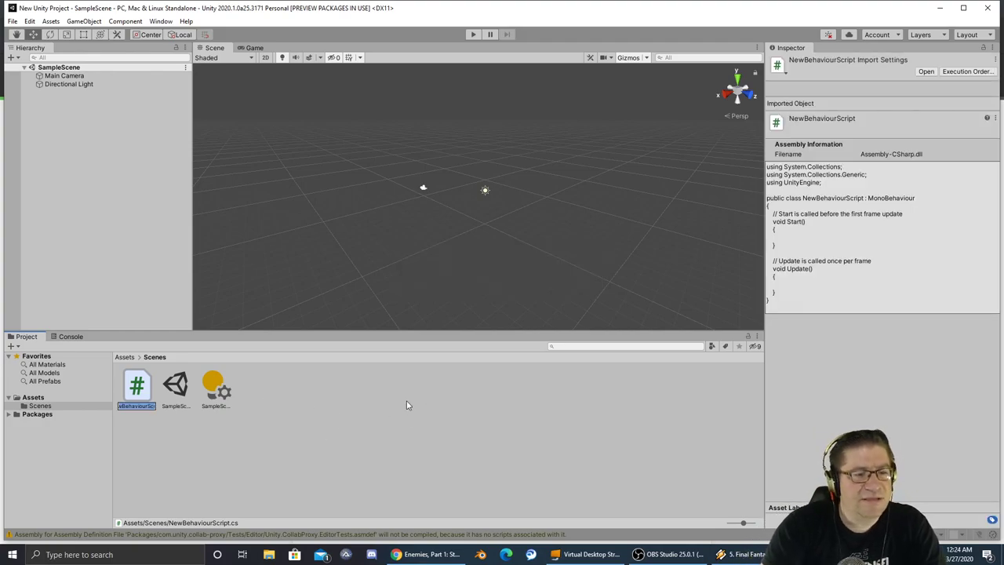
pyautogui.write('new')
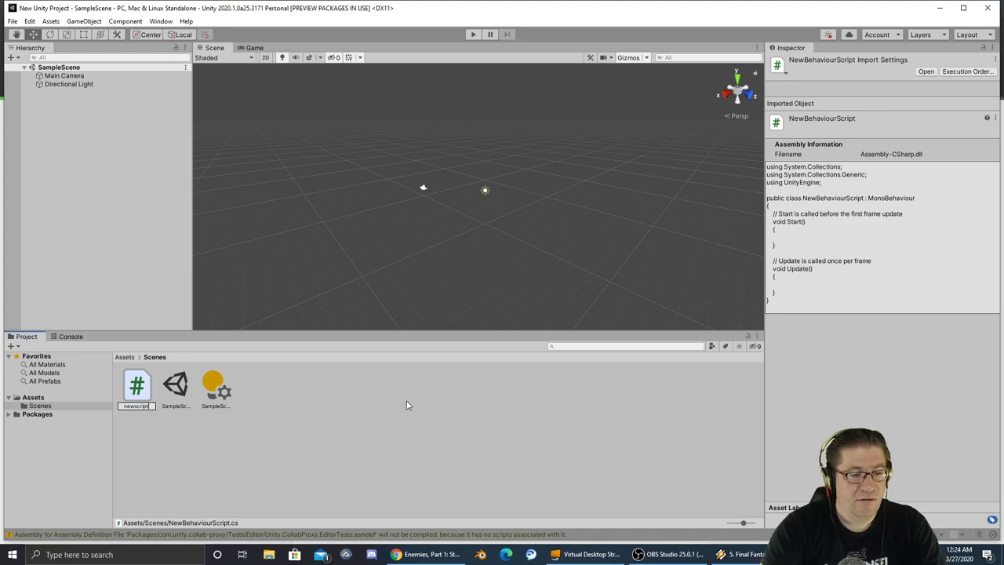
pyautogui.write('script')
pyautogui.press('Return')
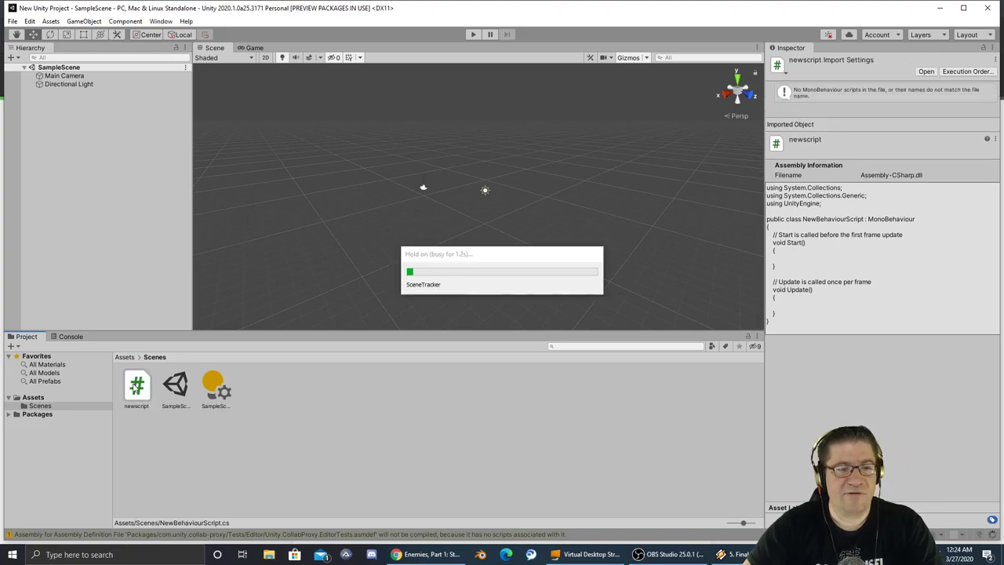
# Open newscript.cs in Visual Studio and pin, then unpin, the Toolbox panel.
pyautogui.doubleClick(137, 388)
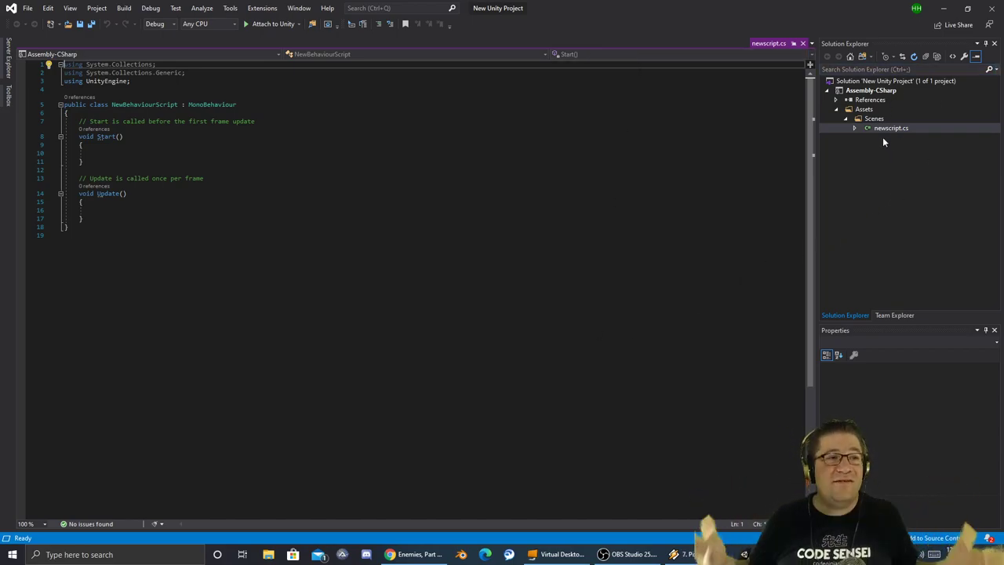
pyautogui.click(7, 95)
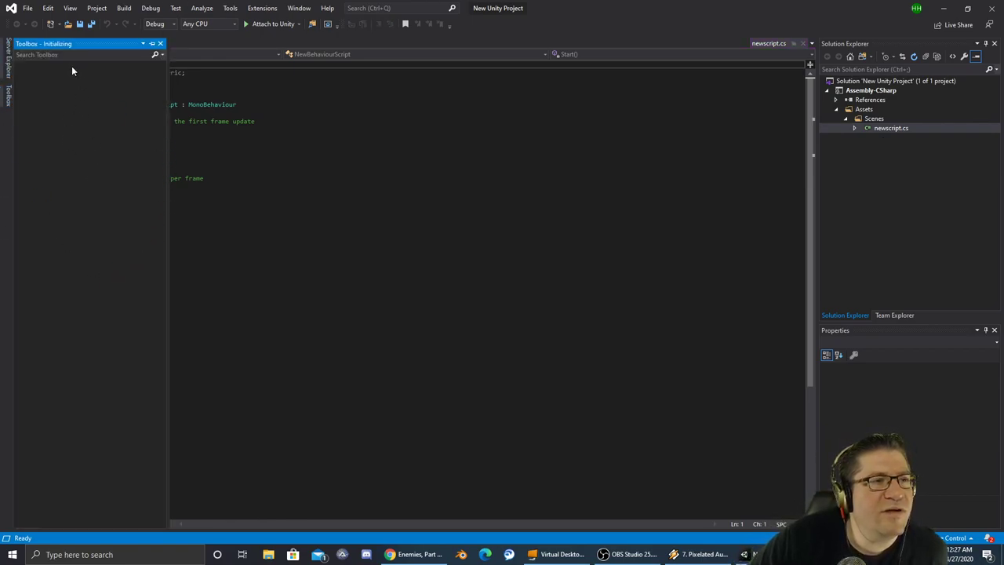
pyautogui.click(153, 43)
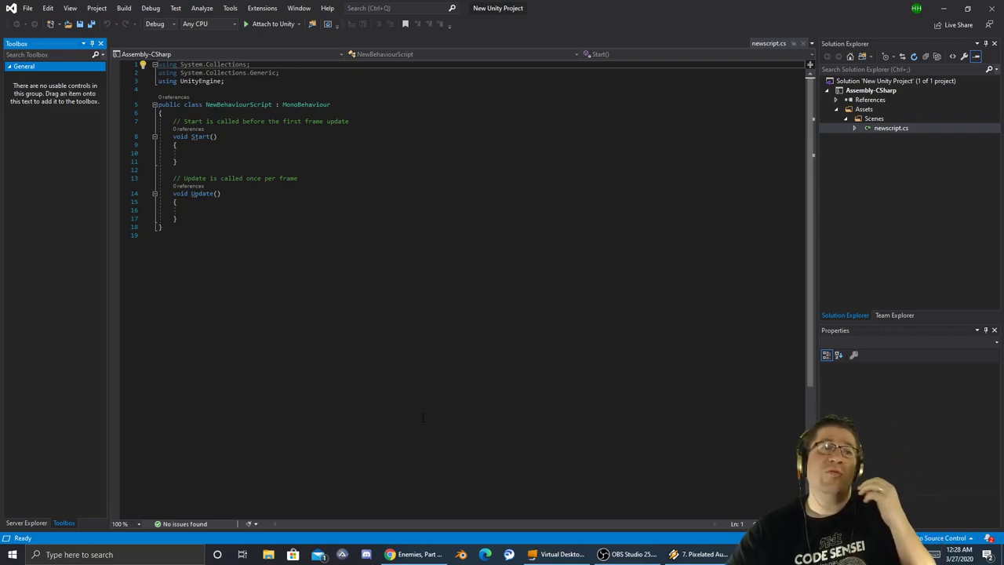
pyautogui.click(92, 43)
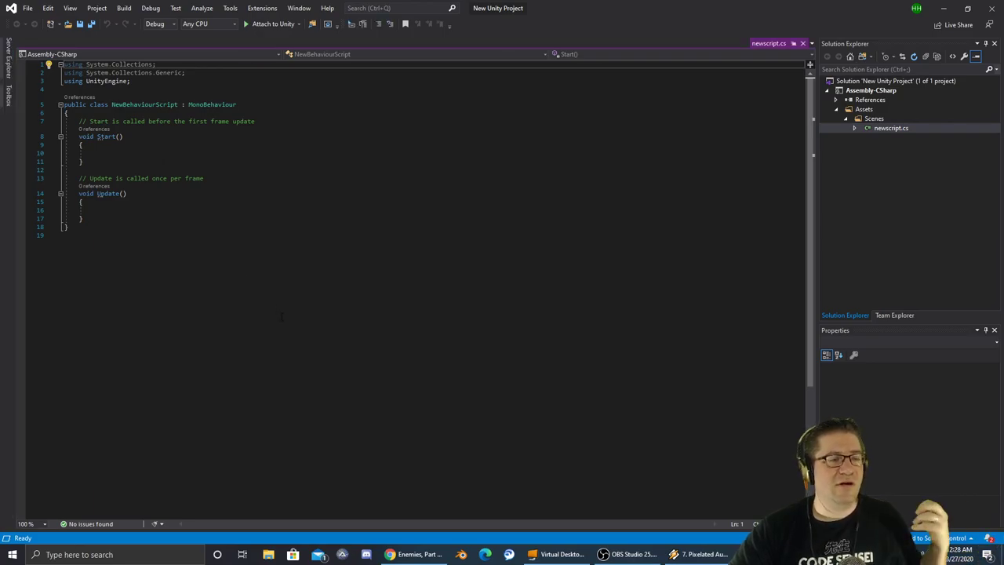
# Zoom the code view, select the three using lines, then place the cursor inside Start().
pyautogui.click(357, 356)
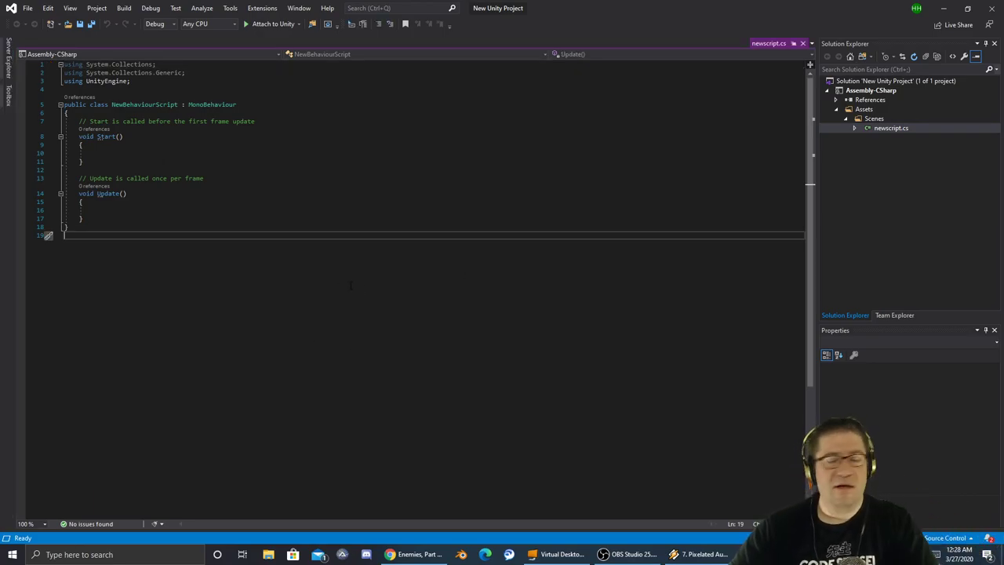
pyautogui.keyDown('ctrl'); pyautogui.scroll(8, 360, 288); pyautogui.keyUp('ctrl')
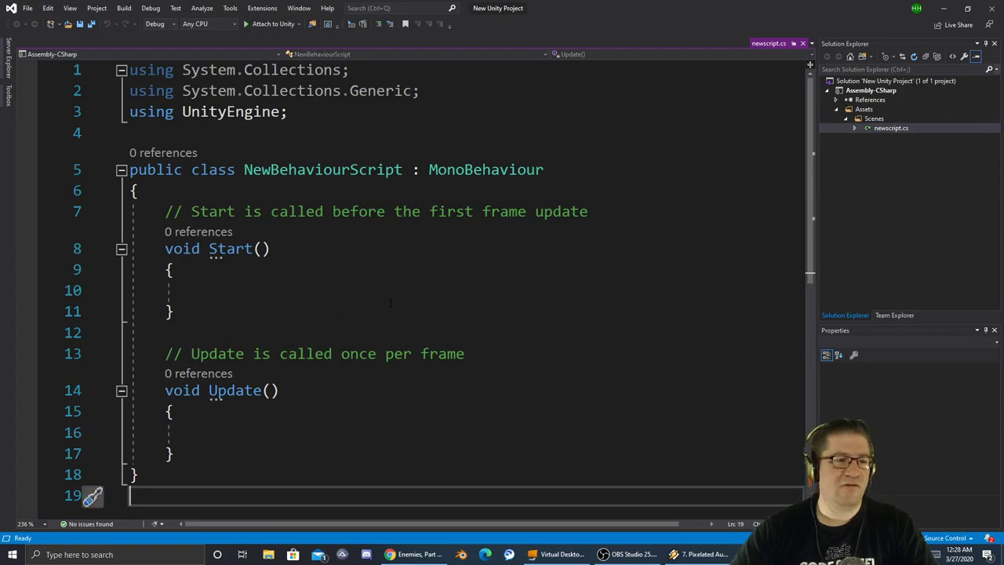
pyautogui.click(608, 301)
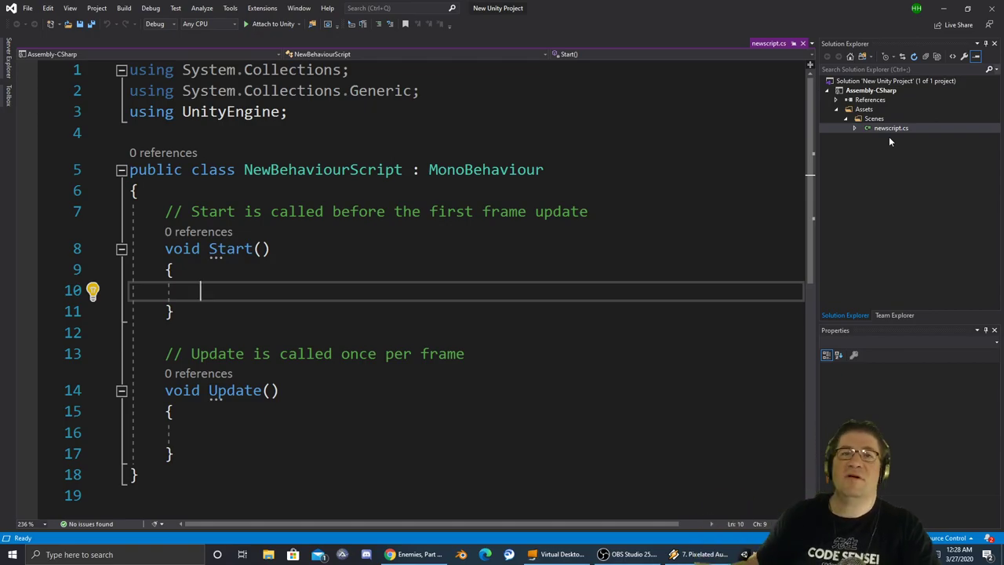
pyautogui.hotkey('alt', 'Tab')
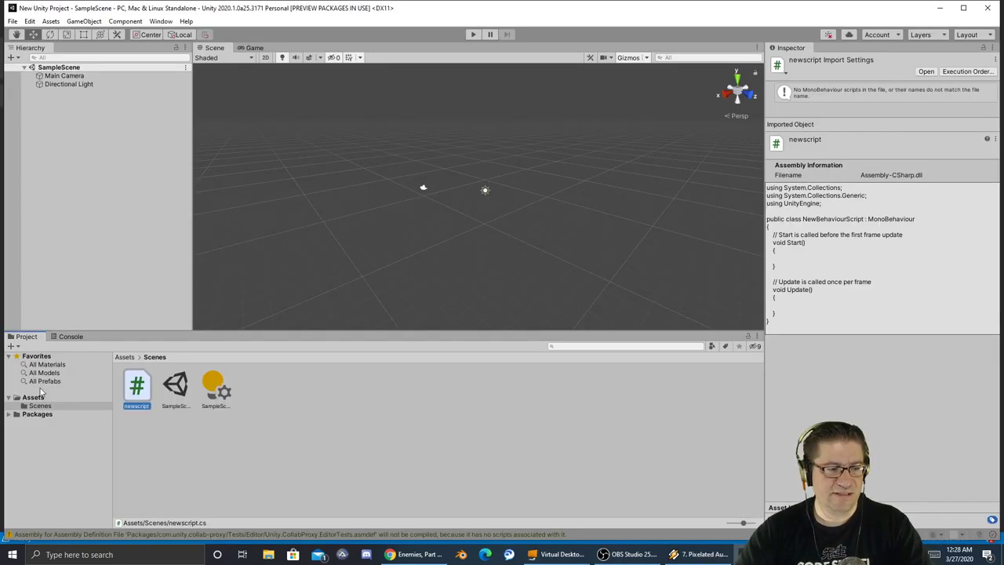
pyautogui.hotkey('alt', 'Tab')
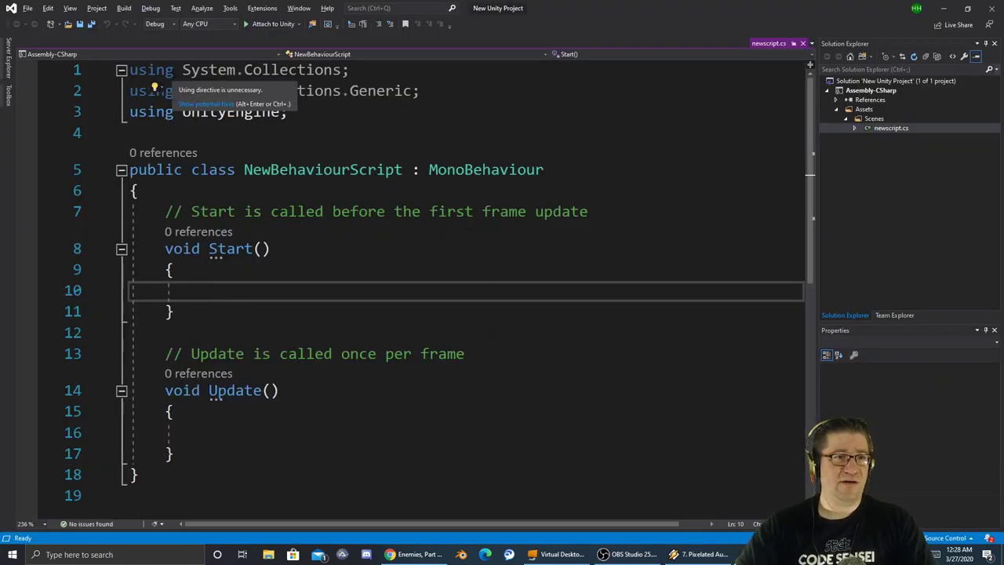
pyautogui.moveTo(129, 70); pyautogui.dragTo(309, 111)
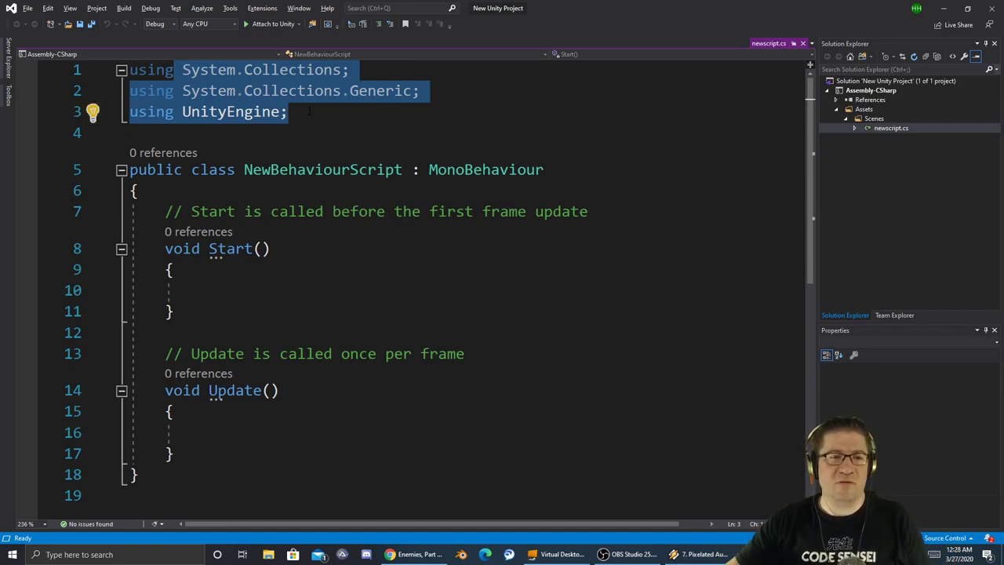
pyautogui.click(396, 265)
pyautogui.press('Down')
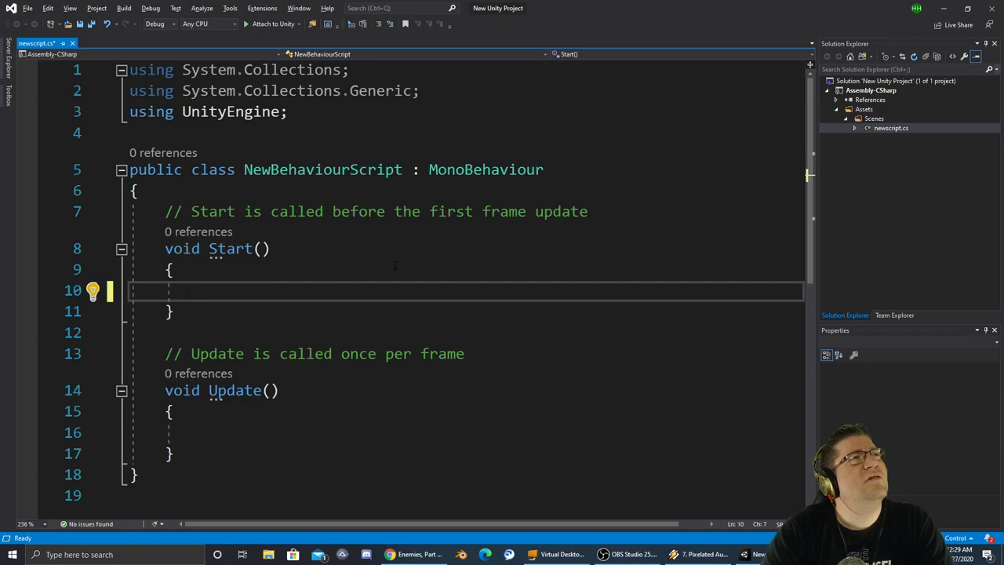
pyautogui.write('int ')
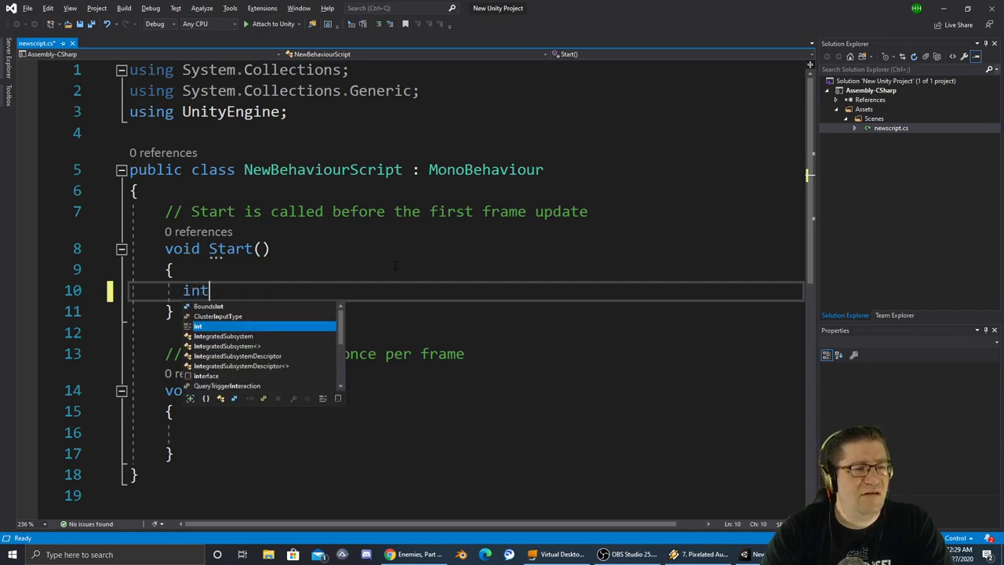
pyautogui.write('Test = new')
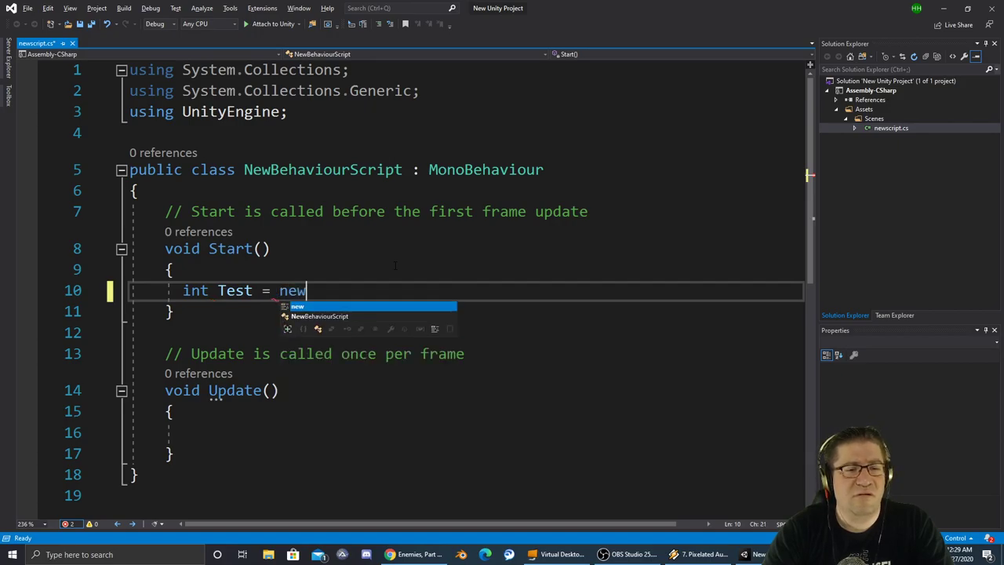
pyautogui.press('BackSpace')
pyautogui.press('BackSpace')
pyautogui.press('BackSpace')
pyautogui.write('Int')
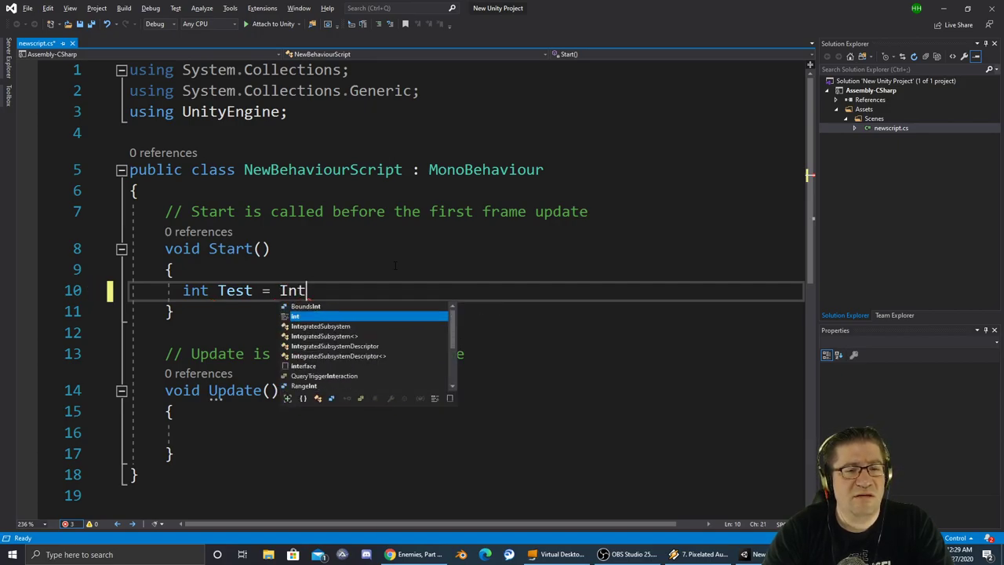
pyautogui.write('.new')
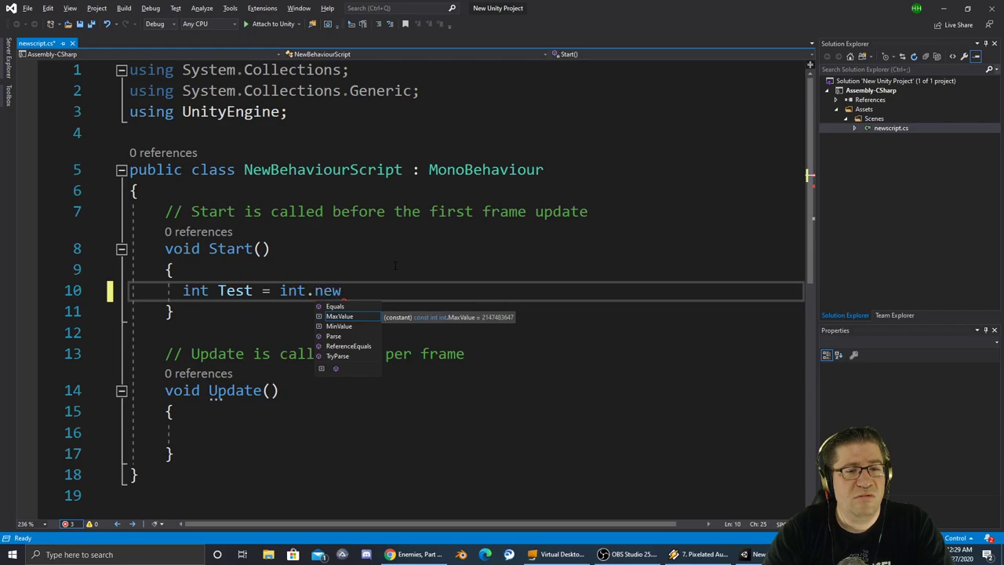
pyautogui.press('BackSpace')
pyautogui.press('BackSpace')
pyautogui.press('BackSpace')
pyautogui.press('BackSpace')
pyautogui.press('BackSpace')
pyautogui.press('BackSpace')
pyautogui.press('BackSpace')
pyautogui.write('New.')
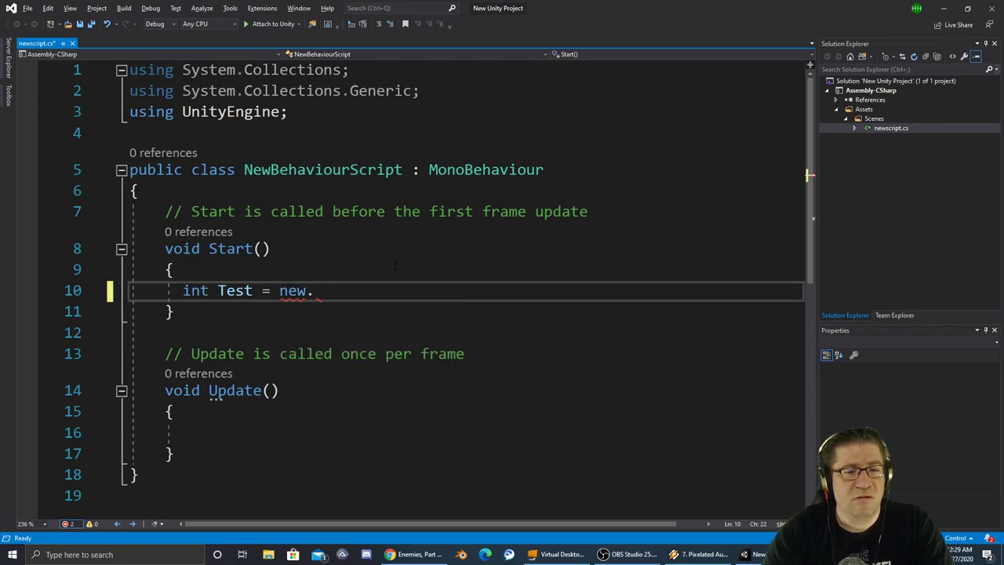
pyautogui.write('in')
pyautogui.press('BackSpace')
pyautogui.press('BackSpace')
pyautogui.press('BackSpace')
pyautogui.press('BackSpace')
pyautogui.press('BackSpace')
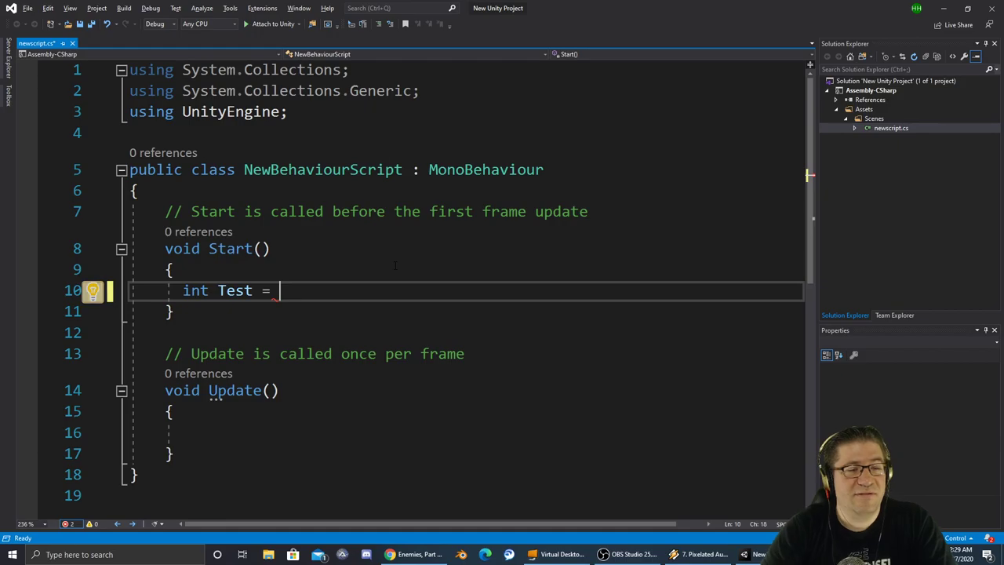
pyautogui.hotkey('shift', 'Home')
pyautogui.press('BackSpace')
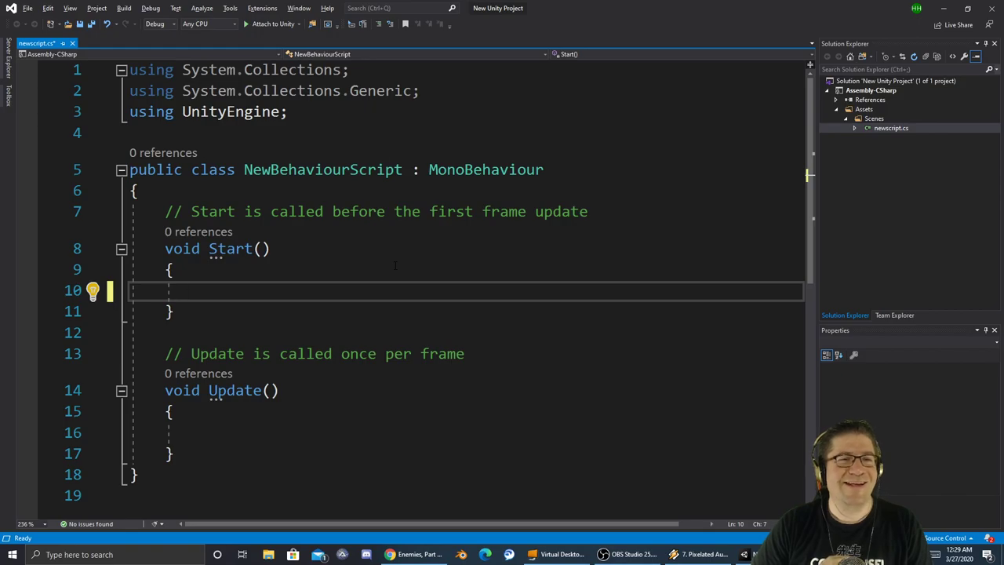
# Quit Visual Studio without saving, then browse Unity's Window and Edit menus.
pyautogui.click(993, 9)
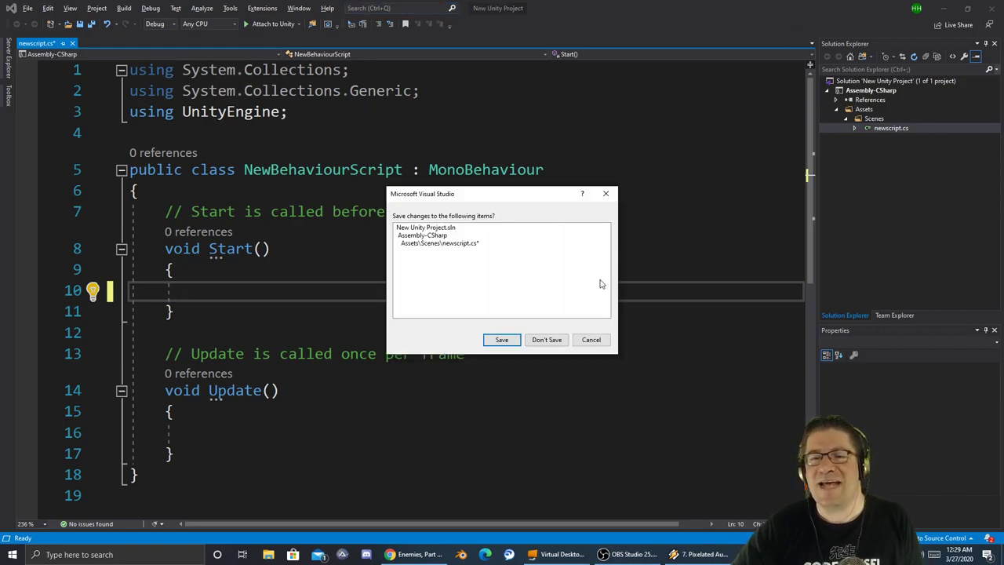
pyautogui.click(547, 340)
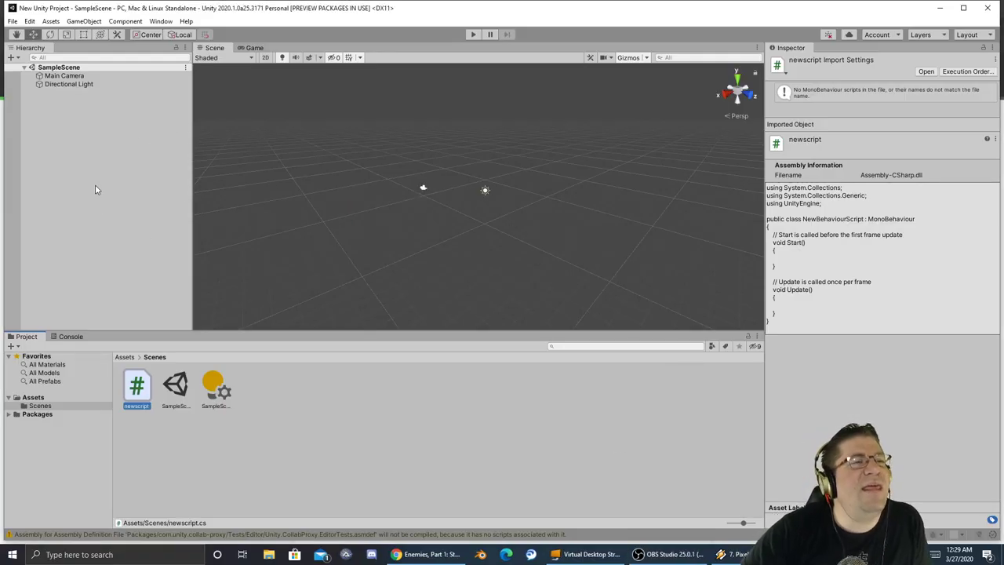
pyautogui.click(161, 22)
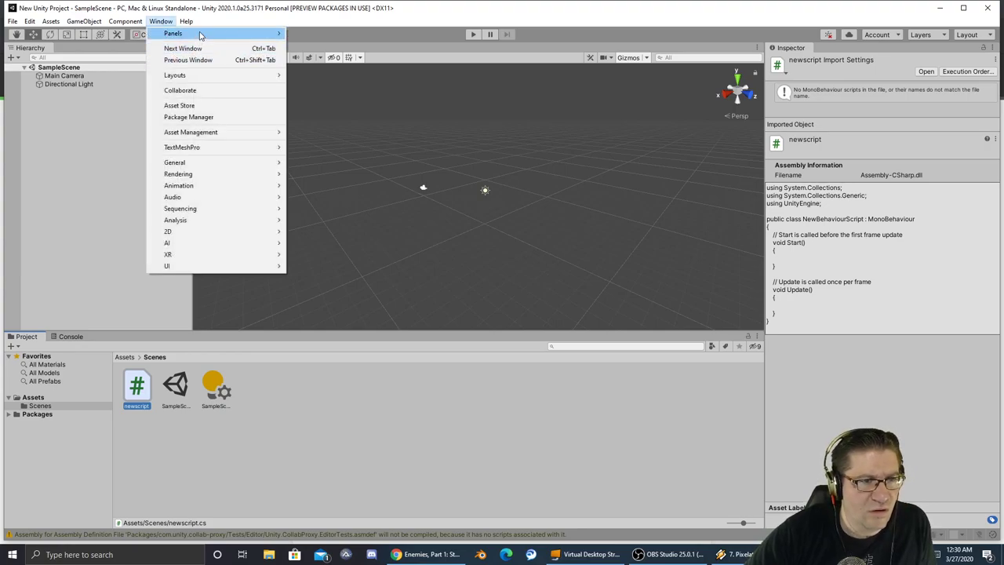
pyautogui.moveTo(199, 74)
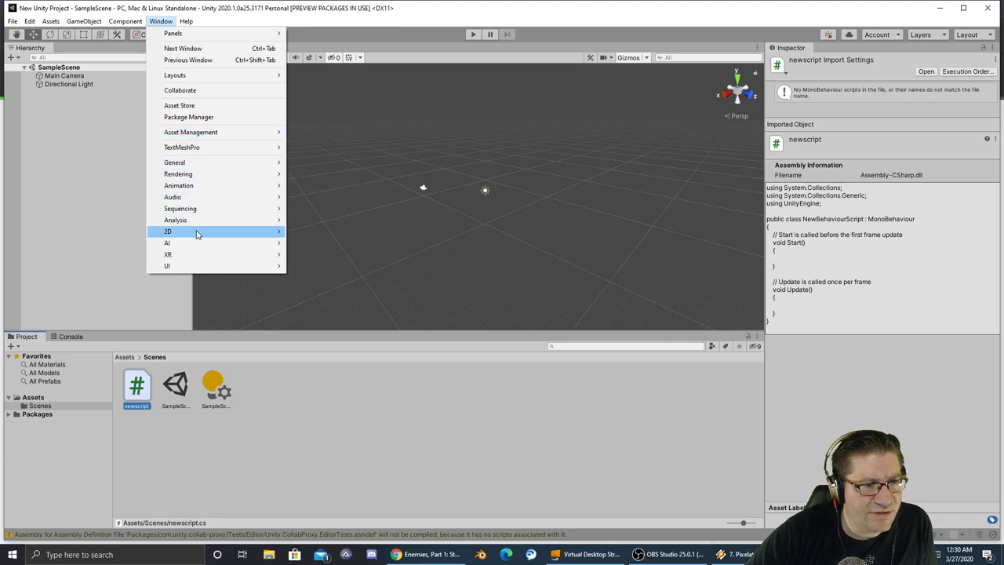
pyautogui.click(33, 22)
pyautogui.moveTo(17, 22)
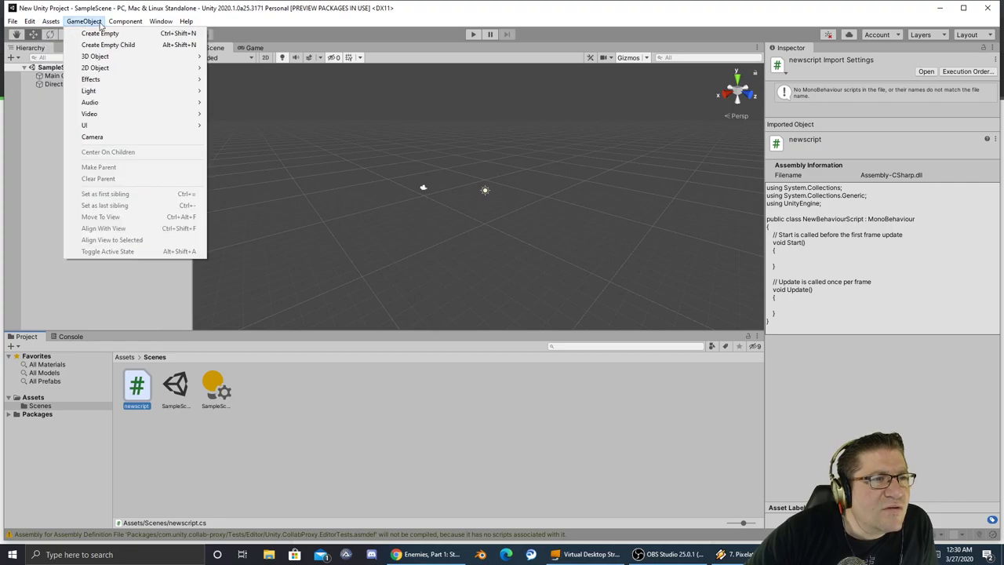
pyautogui.moveTo(156, 26)
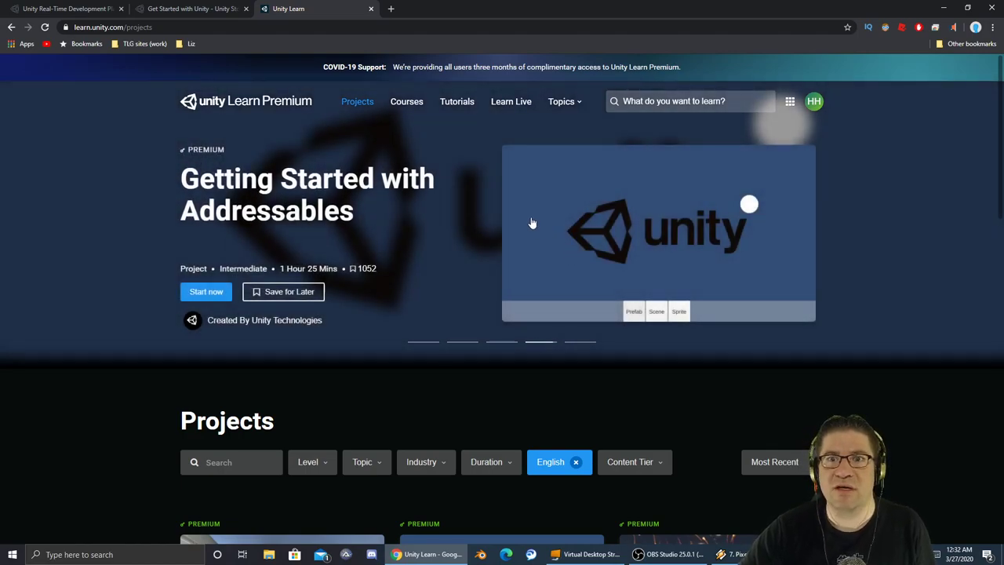
# Go to the Unity Learn Projects listing and scroll through the project grid.
pyautogui.click(364, 108)
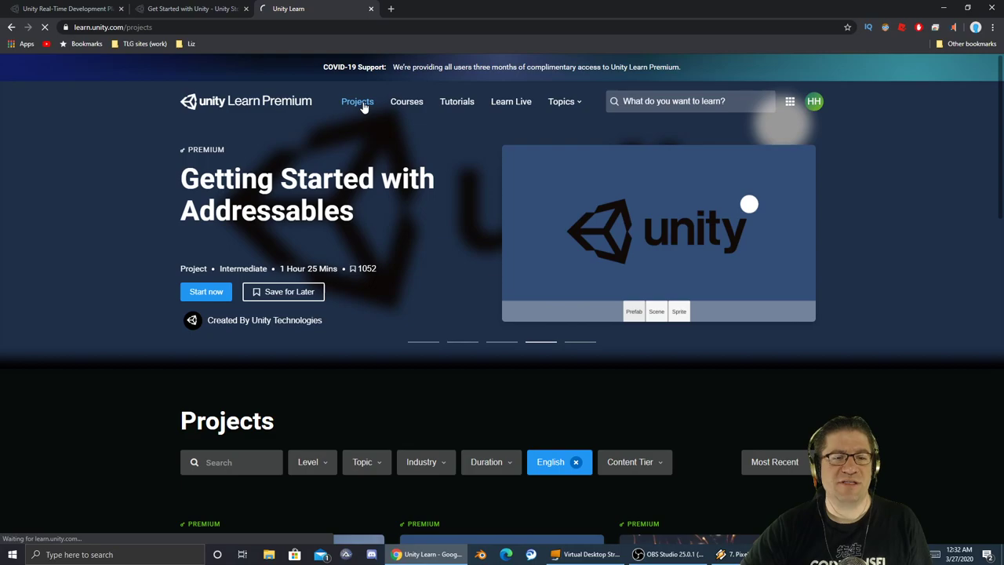
pyautogui.scroll(-5, 345, 306)
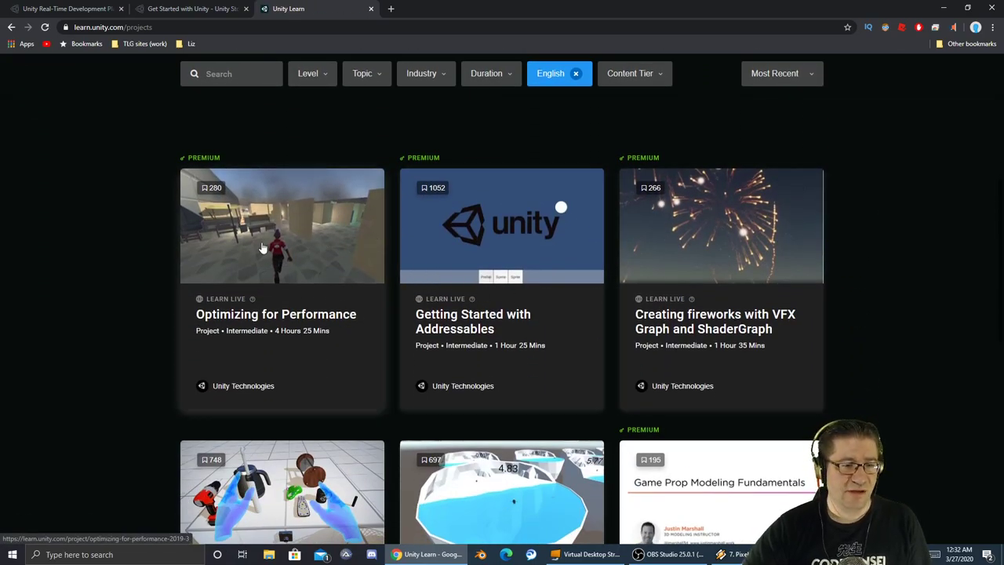
pyautogui.scroll(-2, 263, 248)
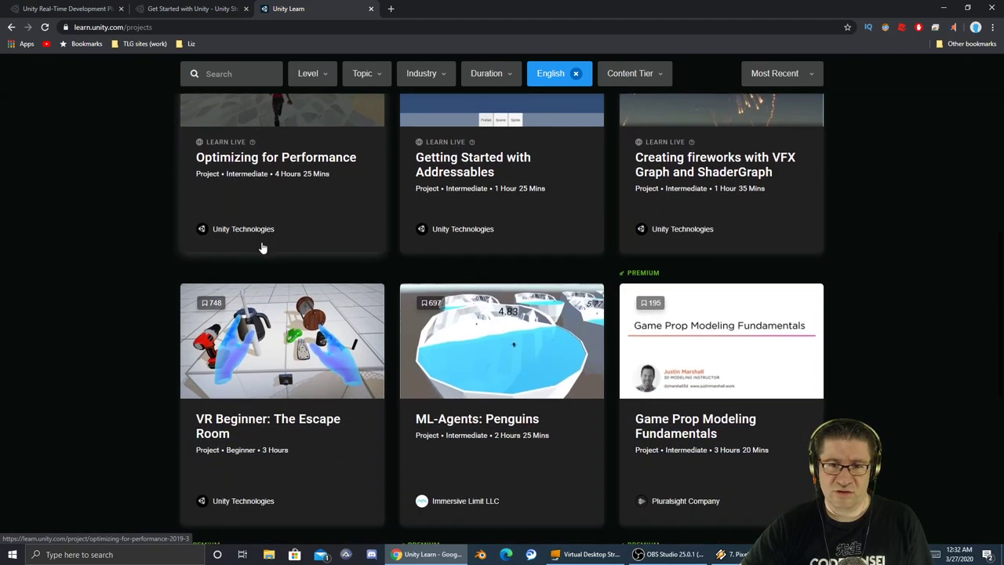
pyautogui.scroll(1, 261, 257)
pyautogui.scroll(2, 730, 110)
pyautogui.scroll(4, 723, 118)
pyautogui.scroll(-5, 723, 118)
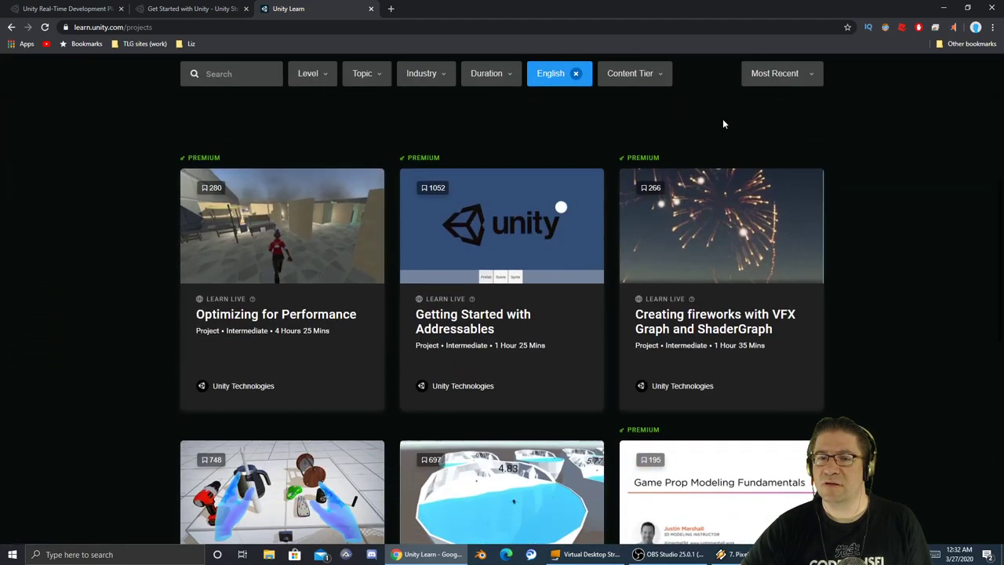
pyautogui.scroll(-4, 723, 124)
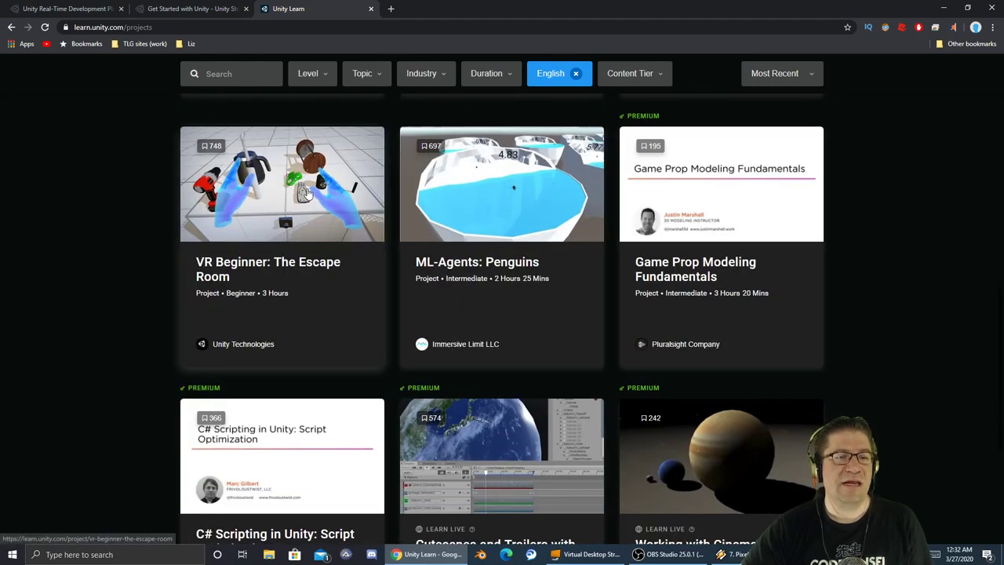
# Open the VR Beginner: The Escape Room project, scroll its tutorials, then return to Unity.
pyautogui.click(280, 198)
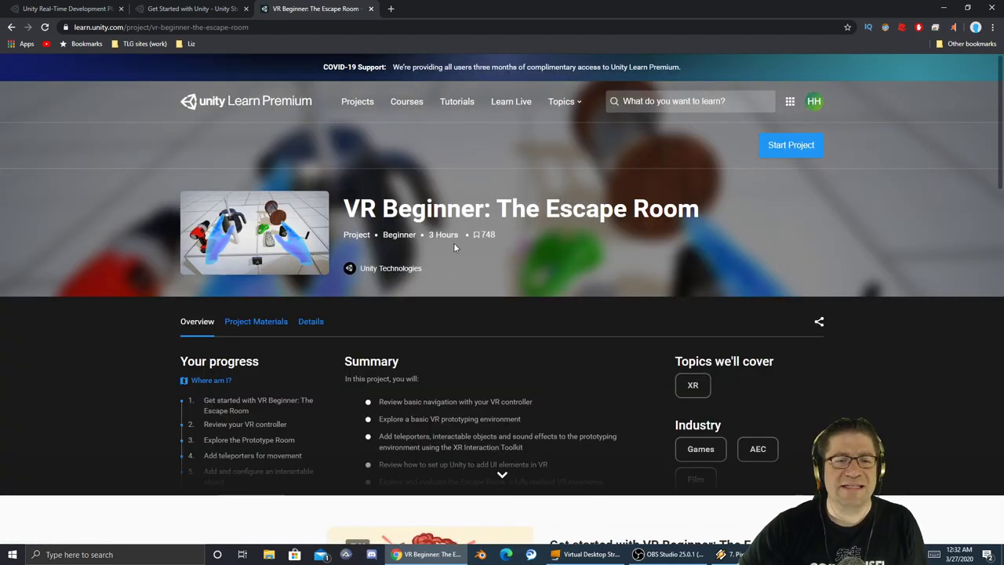
pyautogui.scroll(-1, 468, 244)
pyautogui.scroll(-7, 467, 244)
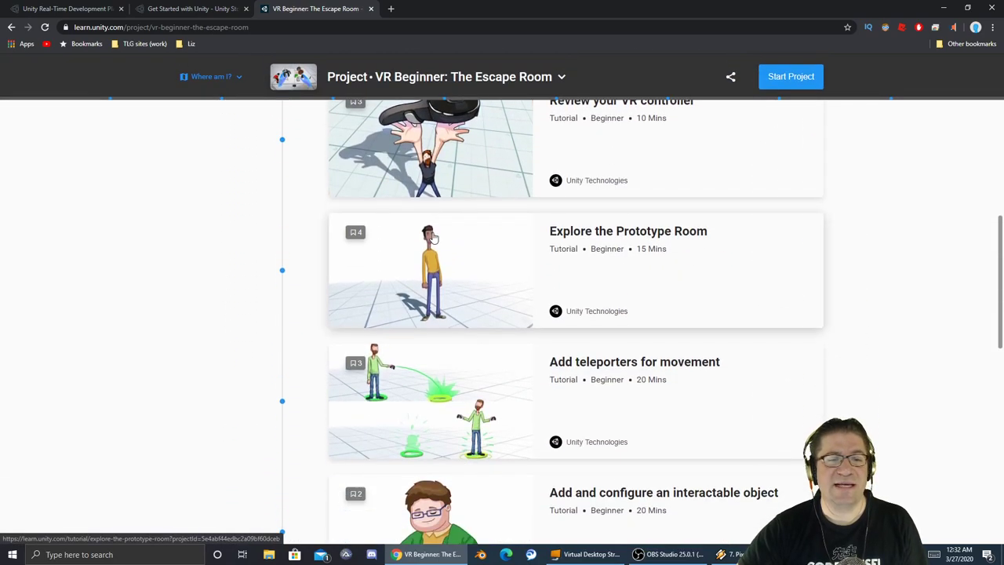
pyautogui.scroll(-9, 433, 237)
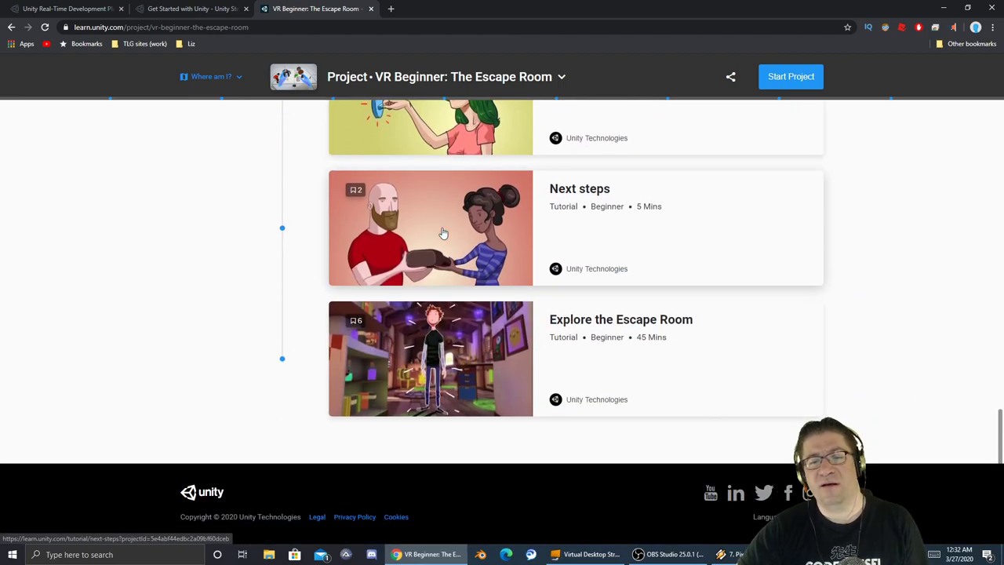
pyautogui.hotkey('alt', 'Tab')
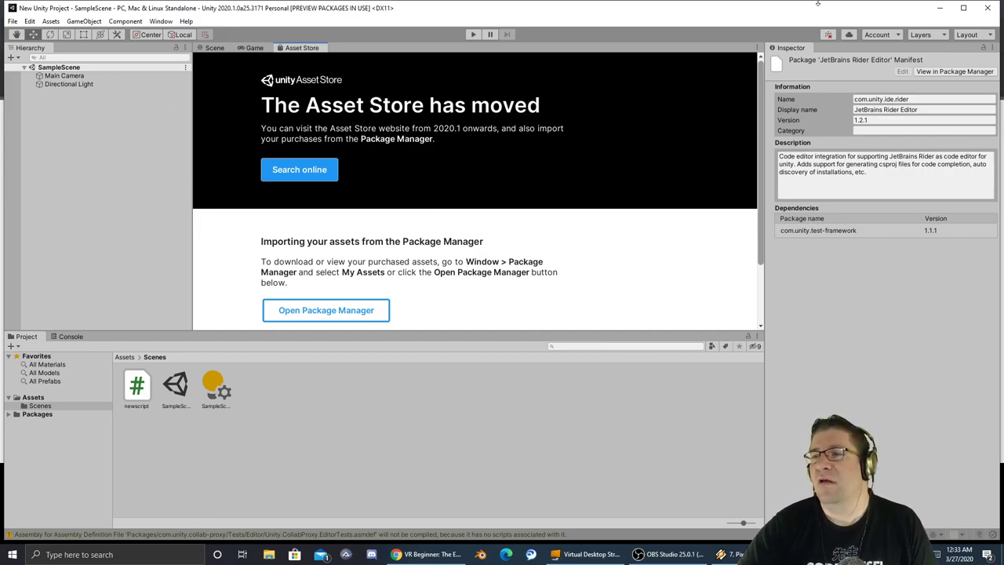
# Maximize the Unity editor window so it fills the whole screen.
pyautogui.click(963, 8)
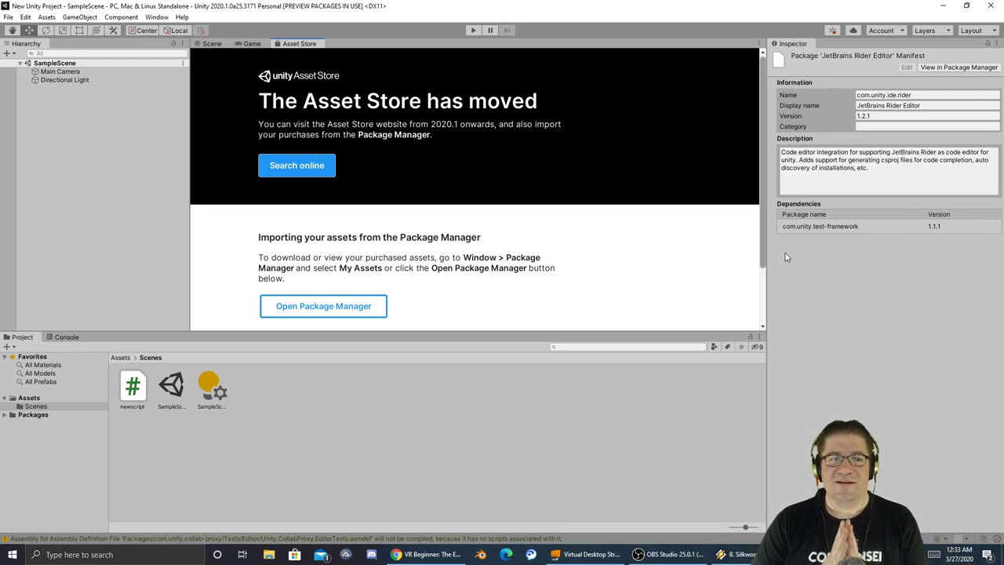
pyautogui.rightClick(268, 397)
pyautogui.moveTo(319, 124)
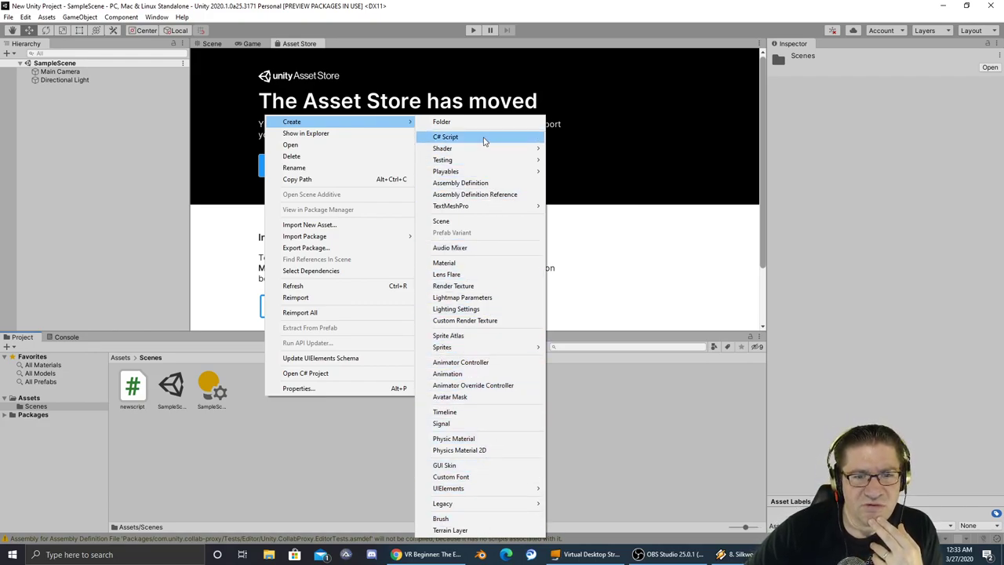
pyautogui.click(620, 432)
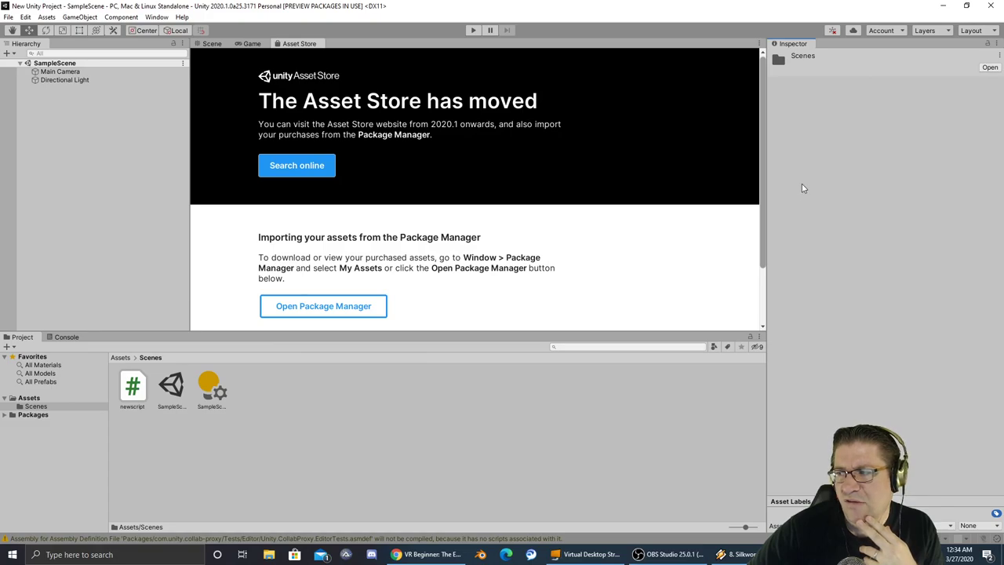
pyautogui.click(564, 420)
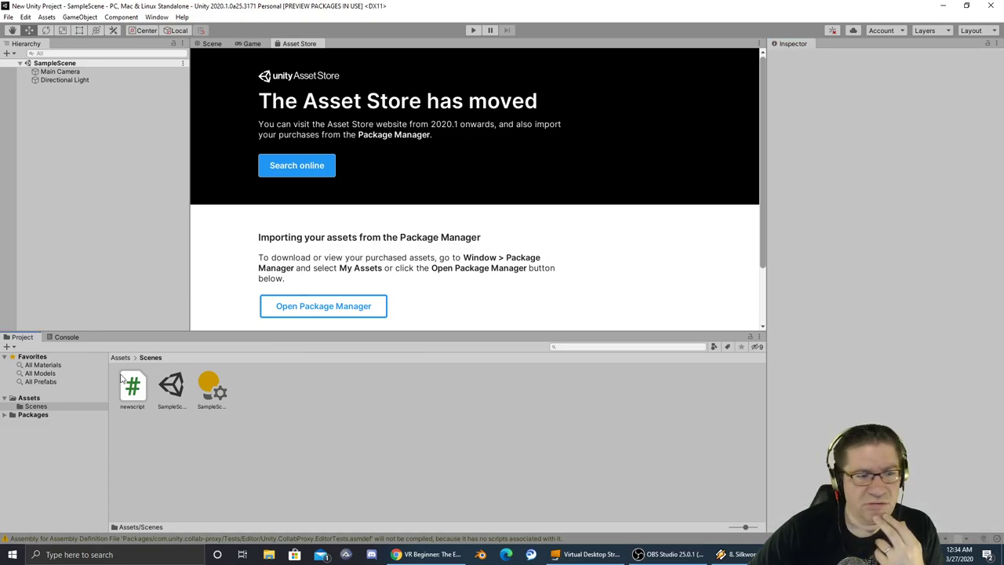
pyautogui.rightClick(41, 408)
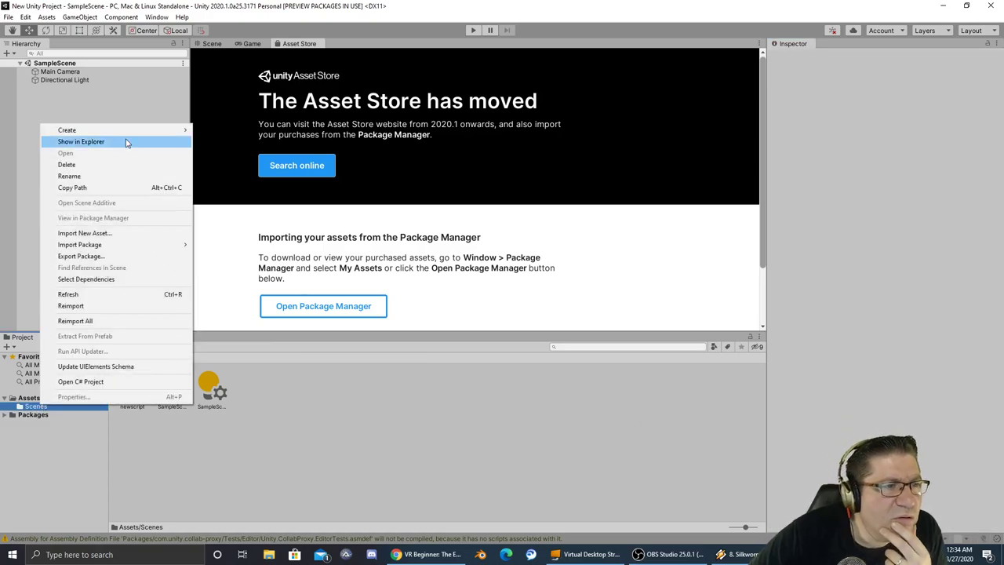
pyautogui.moveTo(123, 137)
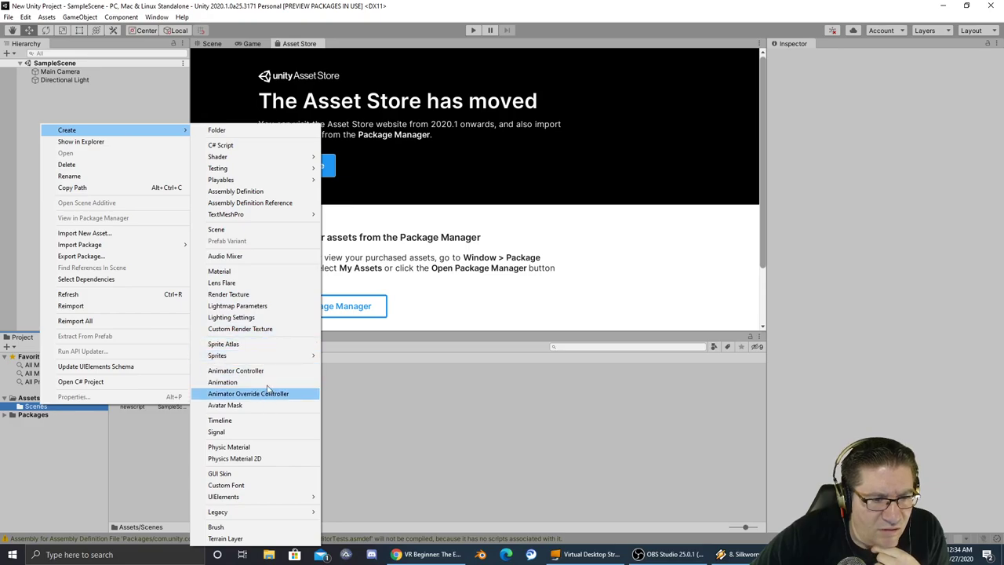
pyautogui.moveTo(267, 360)
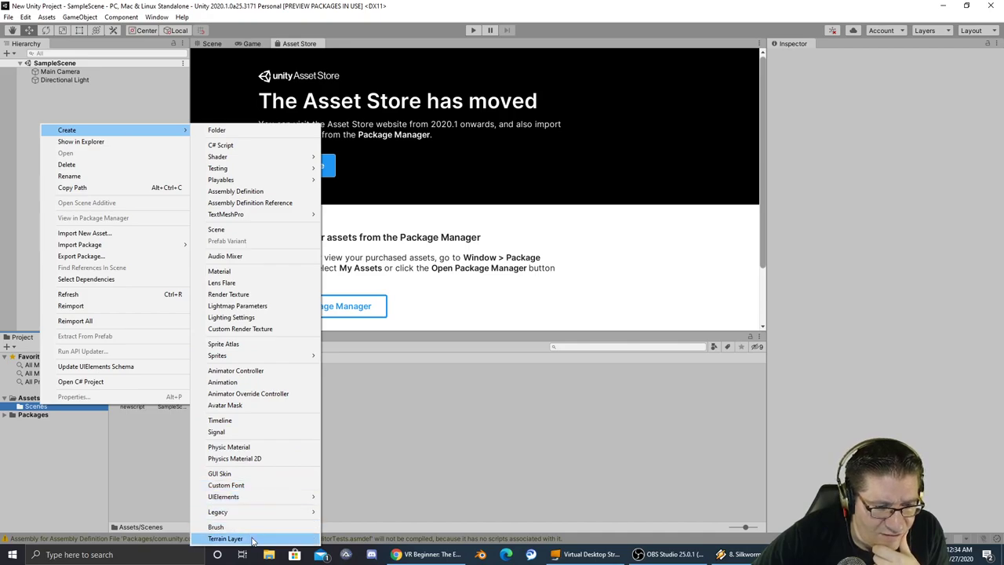
pyautogui.click(492, 414)
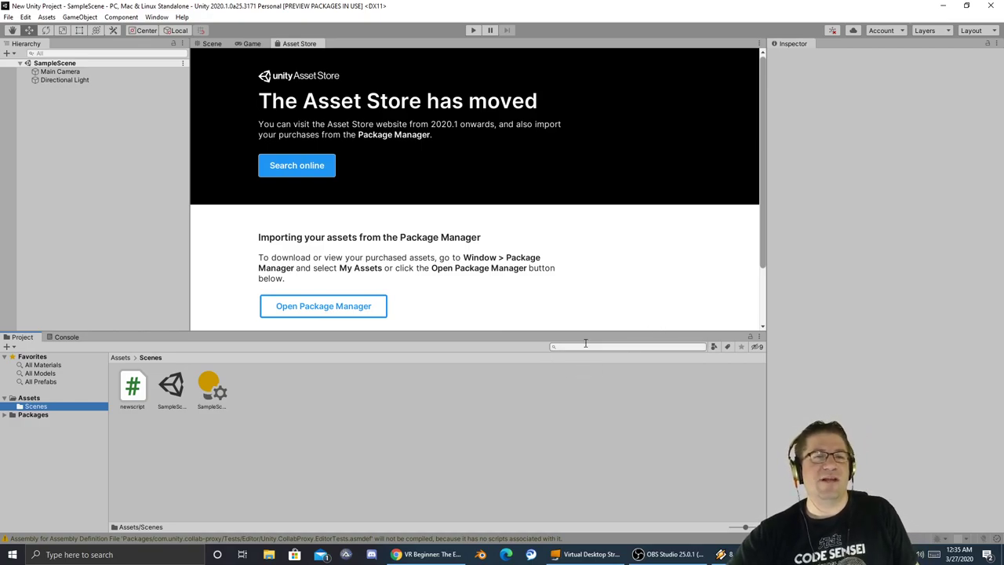
# Close the Asset Store tab from its context menu, revealing SampleScene's Scene view.
pyautogui.rightClick(308, 40)
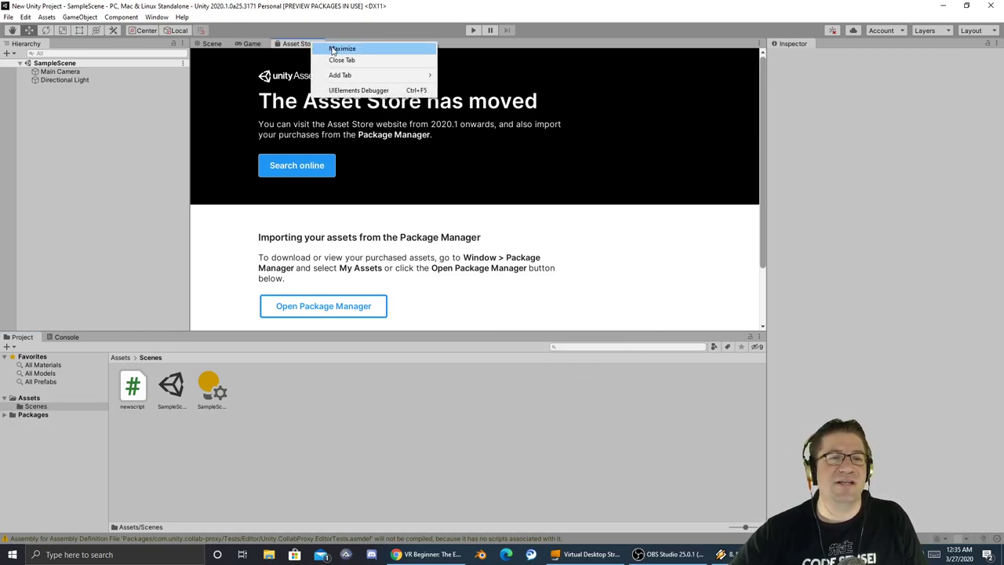
pyautogui.click(342, 61)
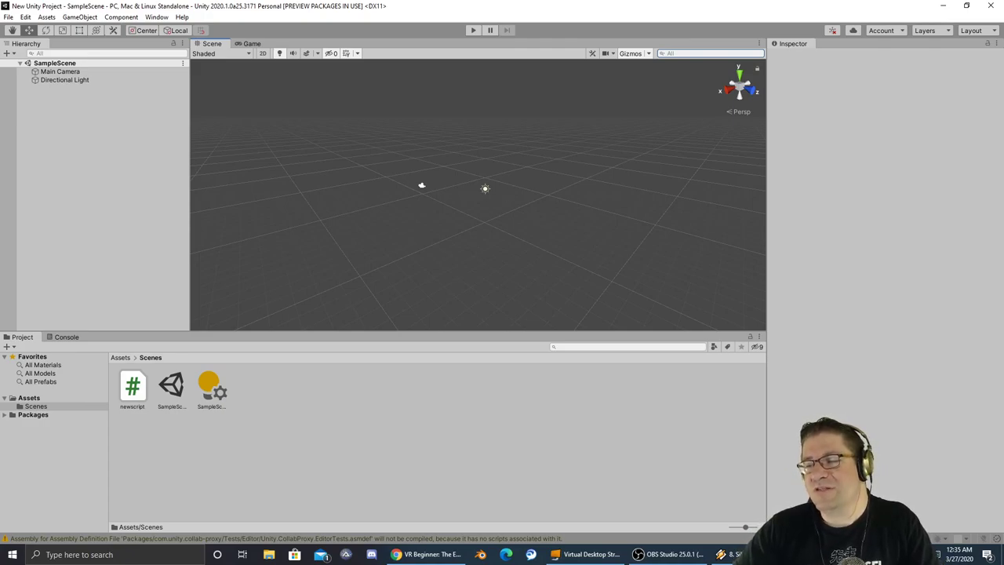
pyautogui.hotkey('alt', 'Tab')
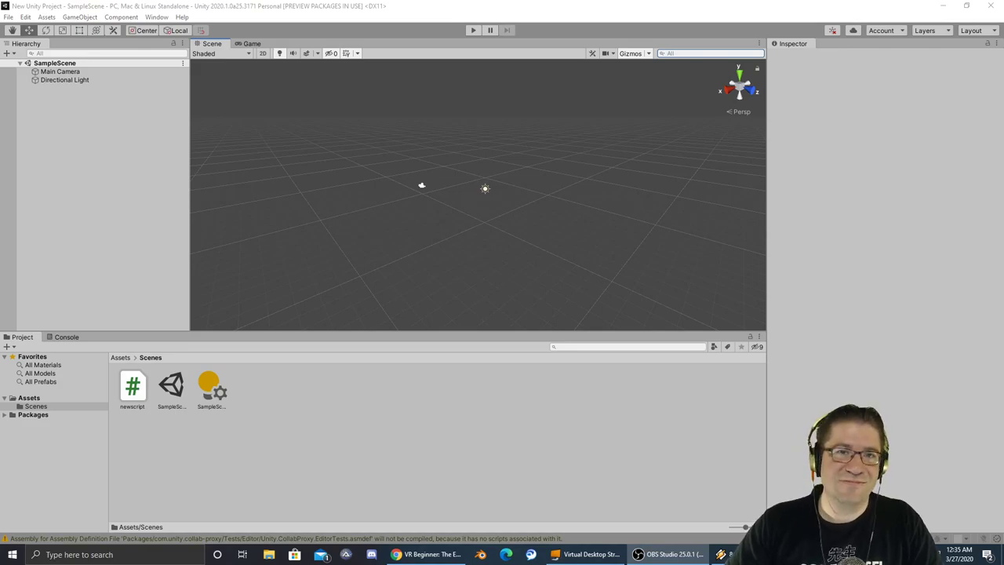